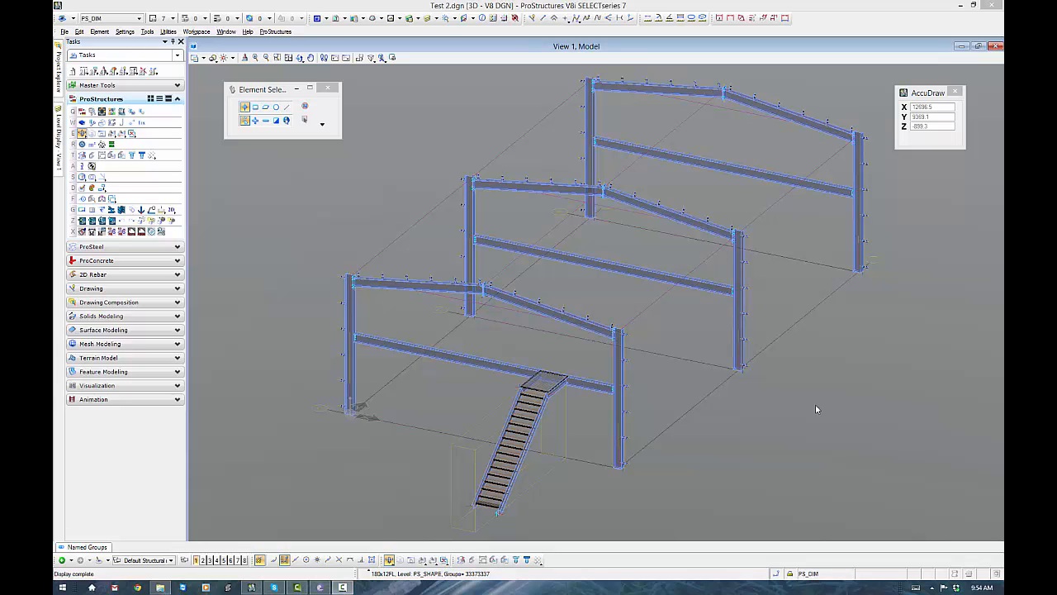
- Examine the front frame column's base plate and the available base plate connection types, including General BasePlate
{"action": "left_click", "coordinate": [631, 476]}
{"action": "scroll", "coordinate": [621, 468], "scroll_direction": "up", "scroll_amount": 6}
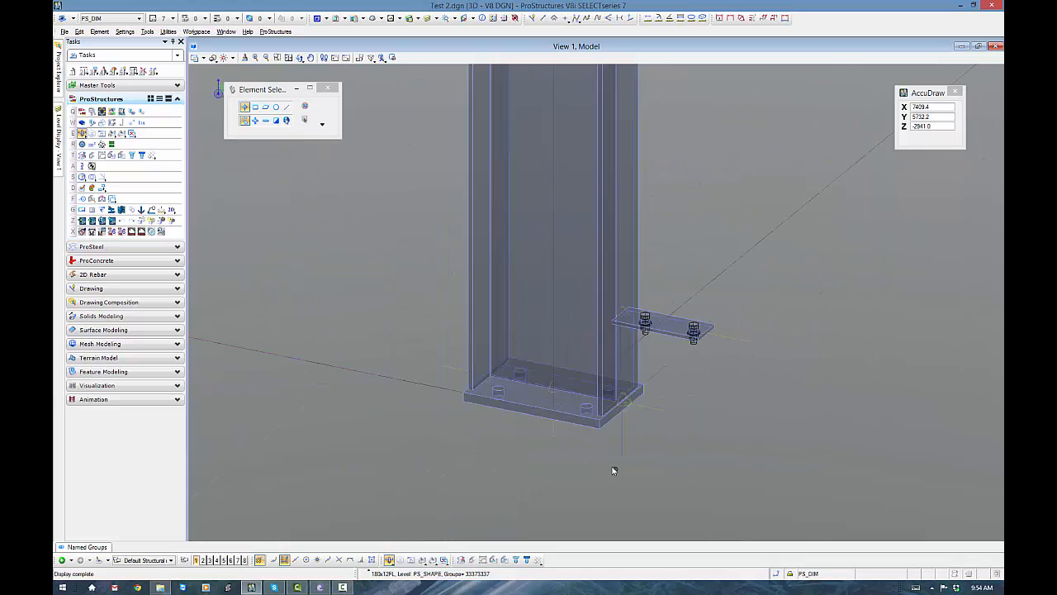
{"action": "mouse_move", "coordinate": [308, 227]}
{"action": "left_mouse_down"}
{"action": "mouse_move", "coordinate": [744, 459]}
{"action": "mouse_move", "coordinate": [350, 282]}
{"action": "mouse_move", "coordinate": [304, 221]}
{"action": "left_mouse_up"}
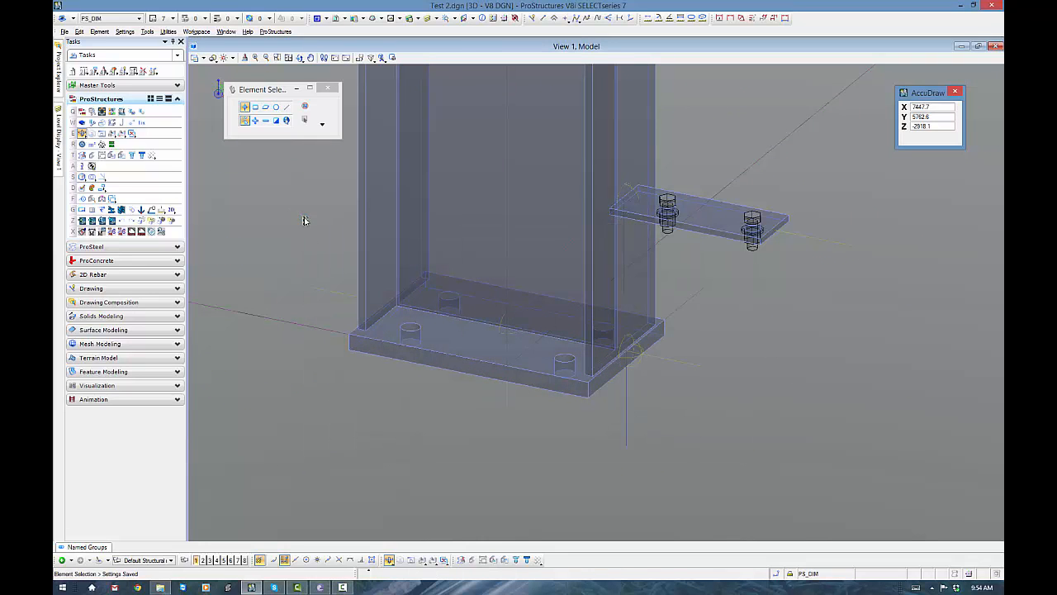
{"action": "left_click", "coordinate": [179, 247]}
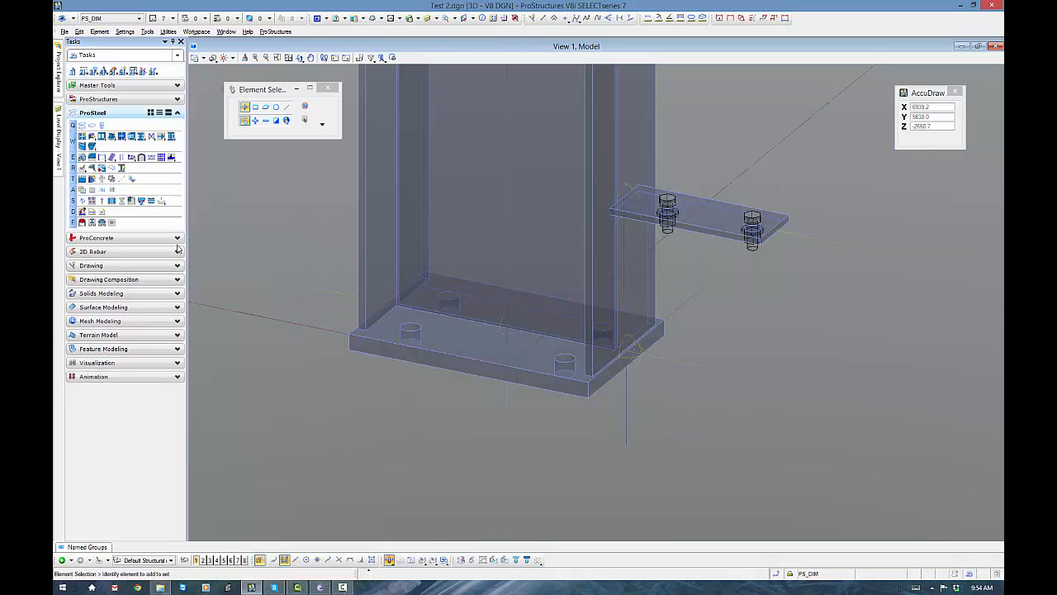
{"action": "left_click", "coordinate": [111, 137]}
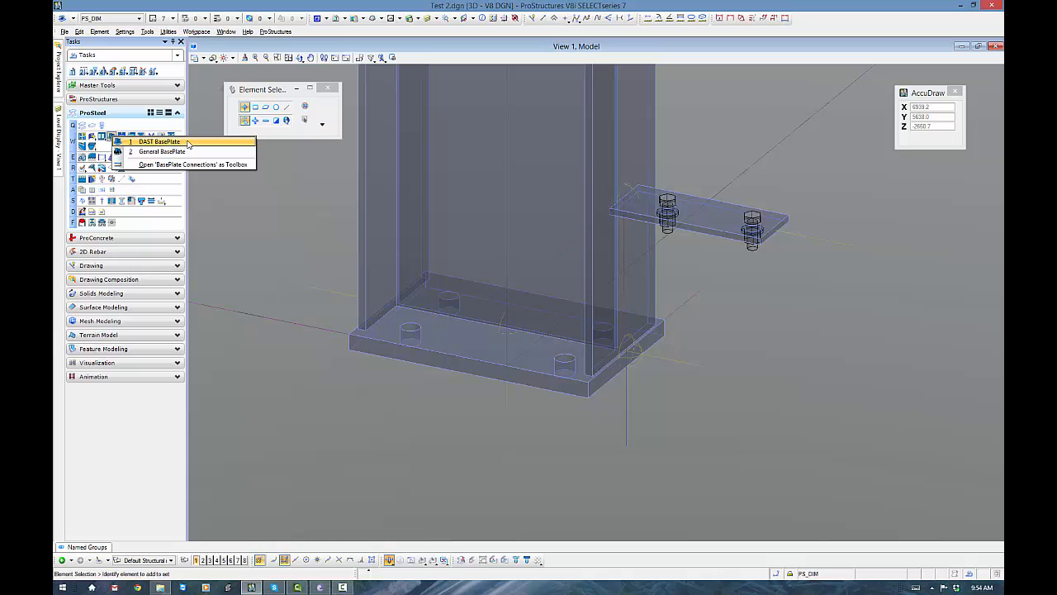
{"action": "left_click", "coordinate": [195, 153]}
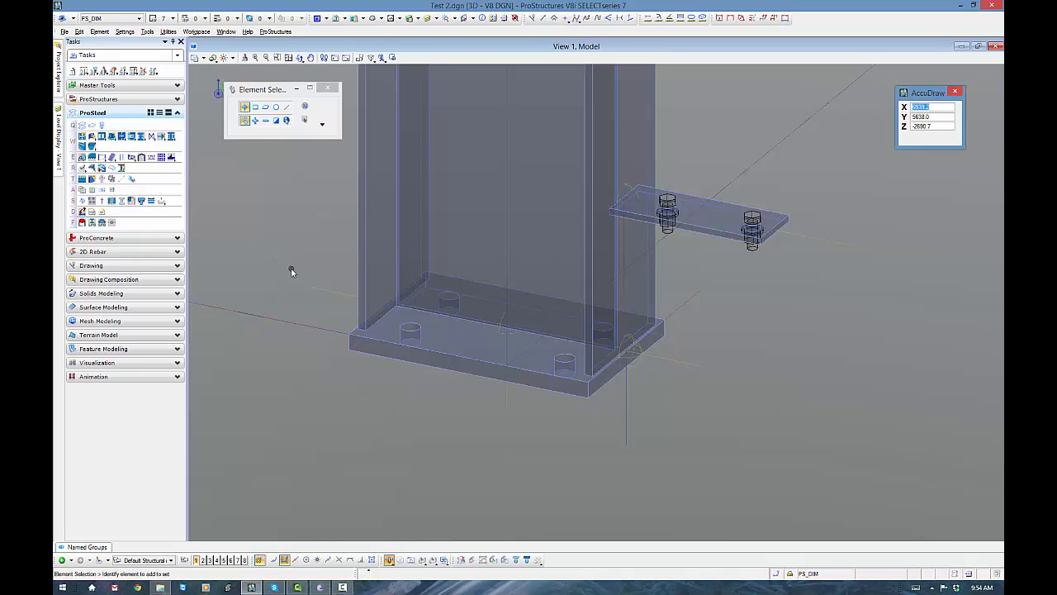
- Examine the base plate and anchor bolts at the foot of the stair stringer
{"action": "scroll", "coordinate": [289, 277], "scroll_direction": "down", "scroll_amount": 3}
{"action": "middle_click_drag", "start_coordinate": [283, 301], "coordinate": [664, 377]}
{"action": "scroll", "coordinate": [672, 349], "scroll_direction": "down", "scroll_amount": 5}
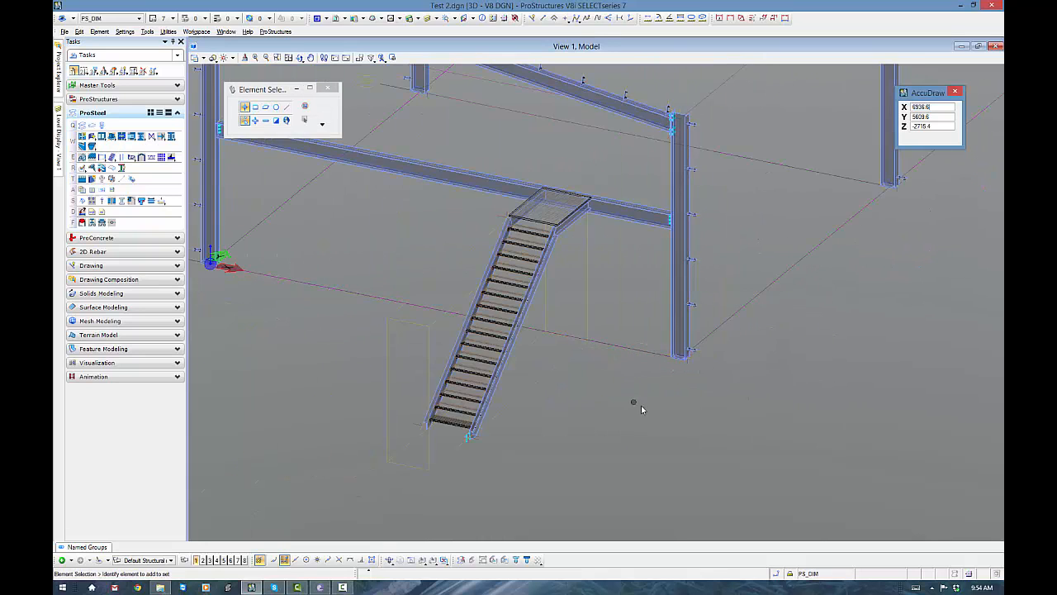
{"action": "scroll", "coordinate": [659, 416], "scroll_direction": "down", "scroll_amount": 2}
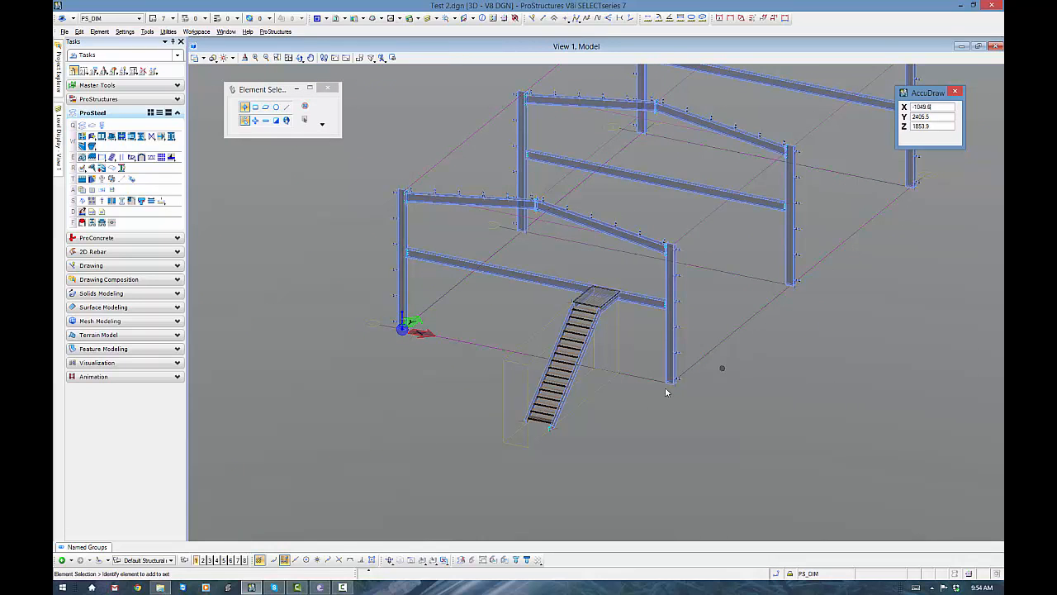
{"action": "scroll", "coordinate": [533, 441], "scroll_direction": "up", "scroll_amount": 4}
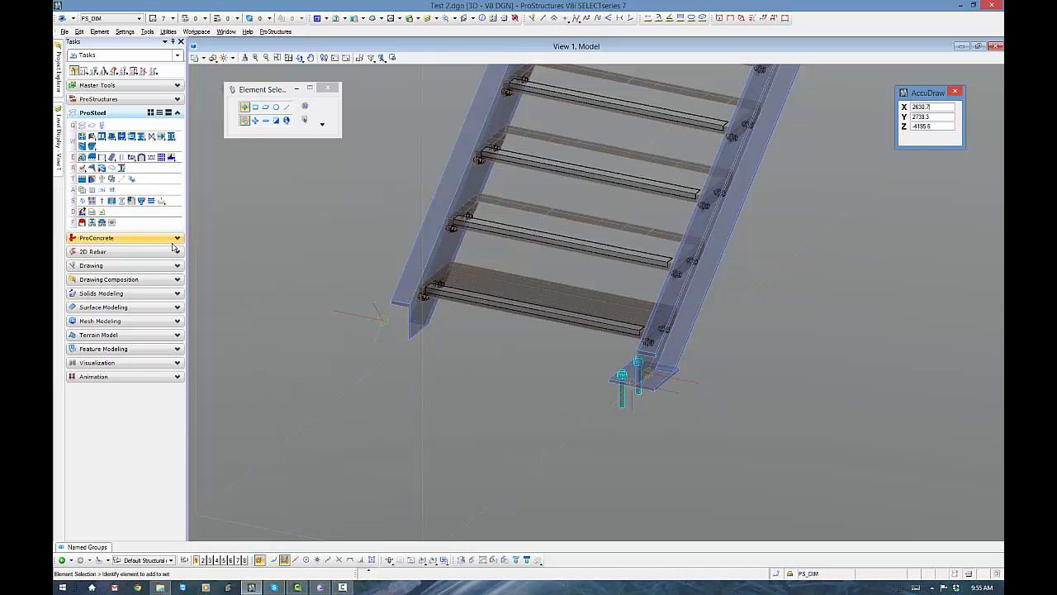
- Start the DetailCenter in the DetailCenter Standard detailing mode
{"action": "left_click", "coordinate": [177, 99]}
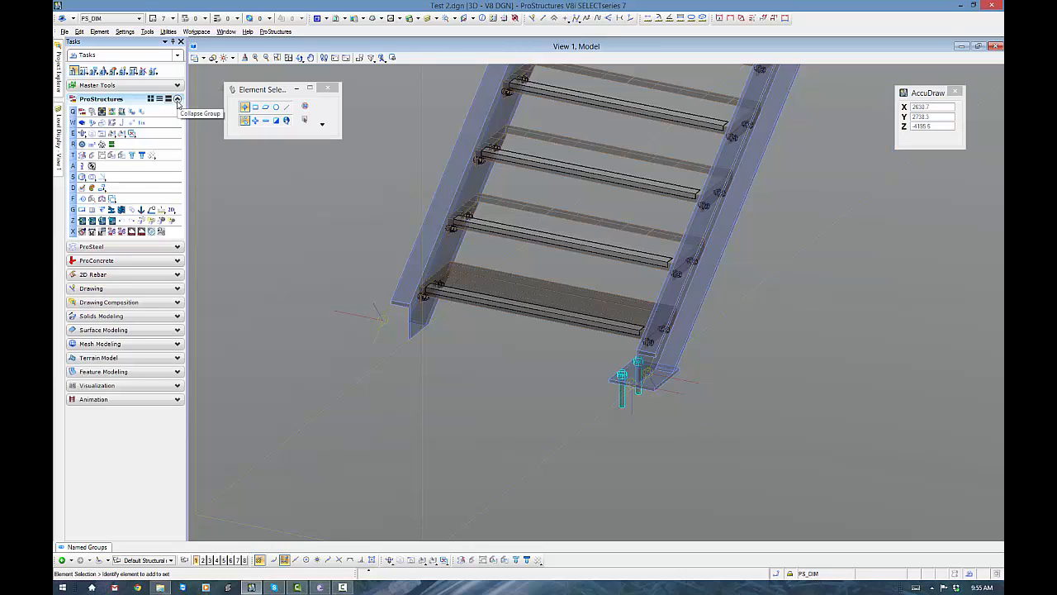
{"action": "left_click", "coordinate": [171, 211]}
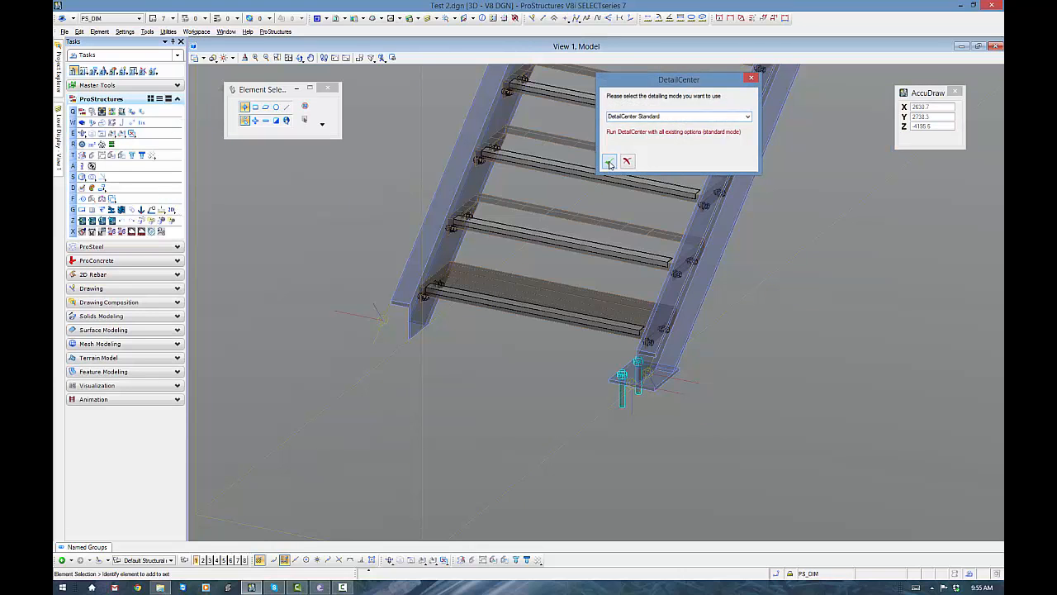
{"action": "left_click", "coordinate": [610, 160]}
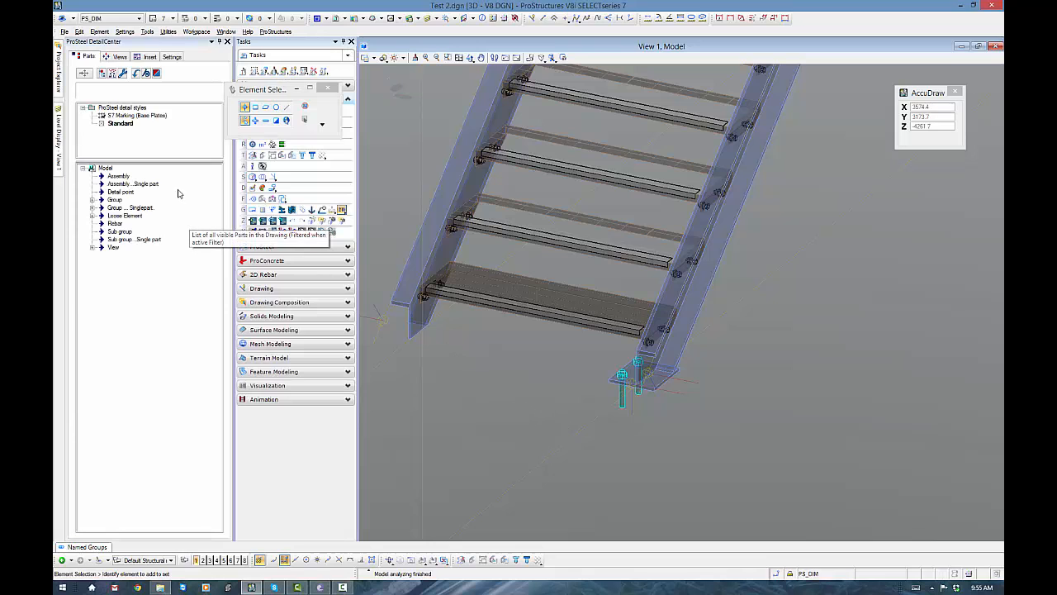
- Load the detail style file S7 Marking (Base Plates).stx from the metric folder
{"action": "left_click", "coordinate": [120, 124]}
{"action": "right_click", "coordinate": [124, 124]}
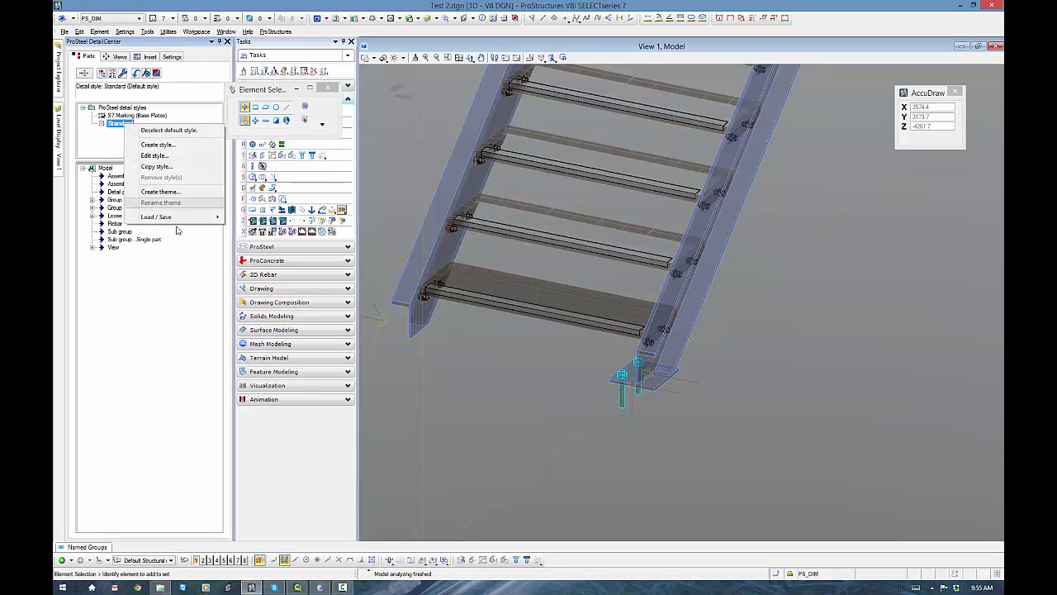
{"action": "mouse_move", "coordinate": [173, 219]}
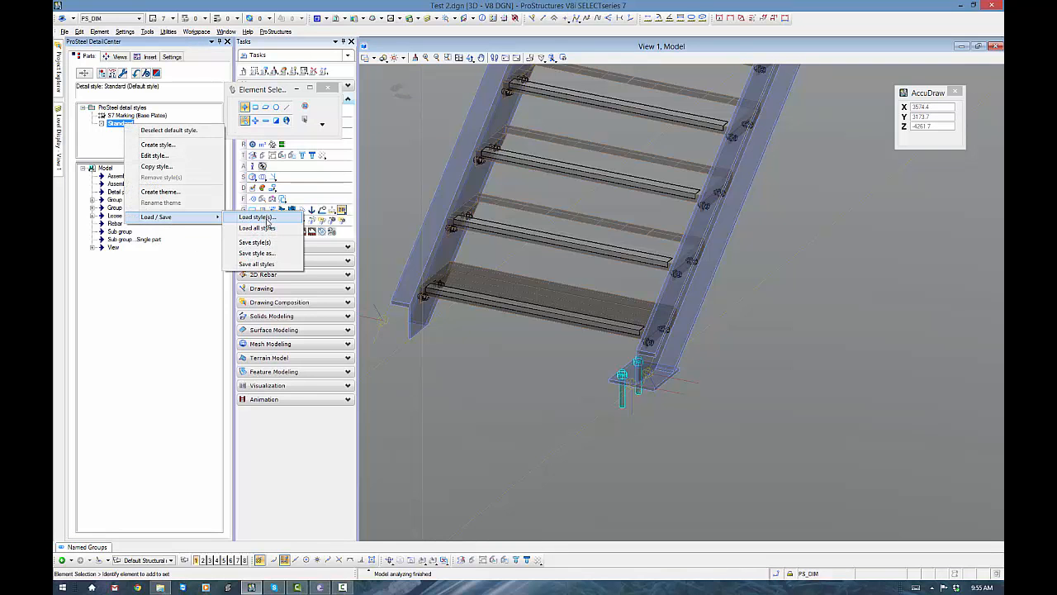
{"action": "left_click", "coordinate": [267, 220]}
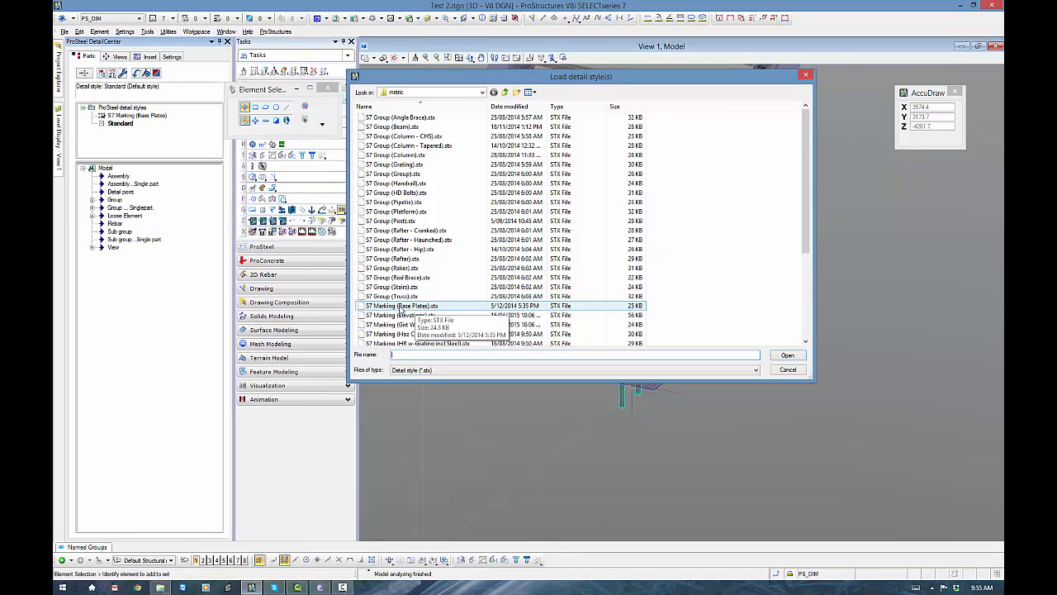
{"action": "left_click", "coordinate": [401, 307]}
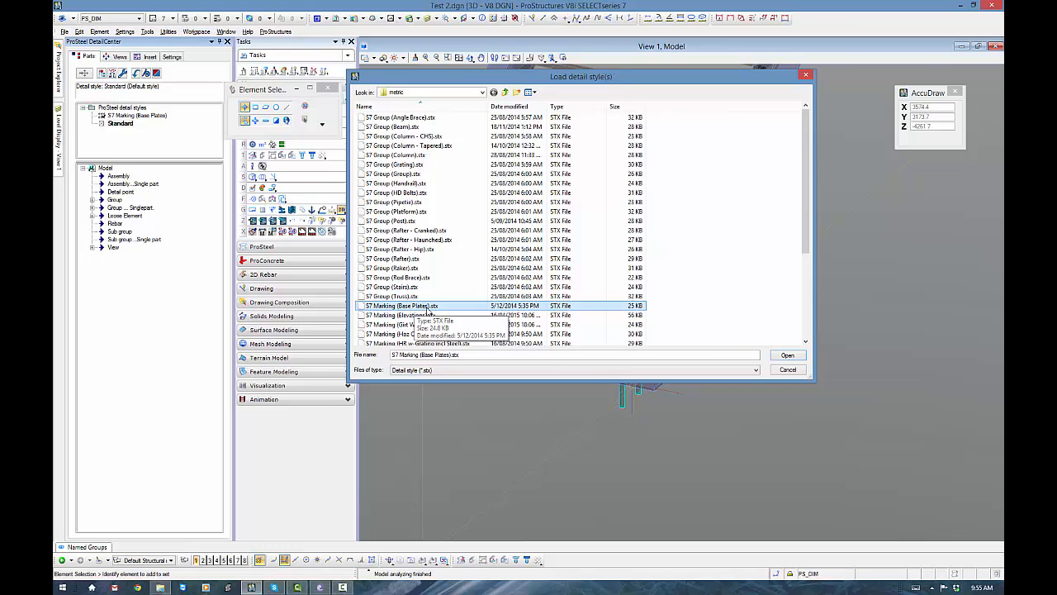
{"action": "left_click", "coordinate": [788, 356]}
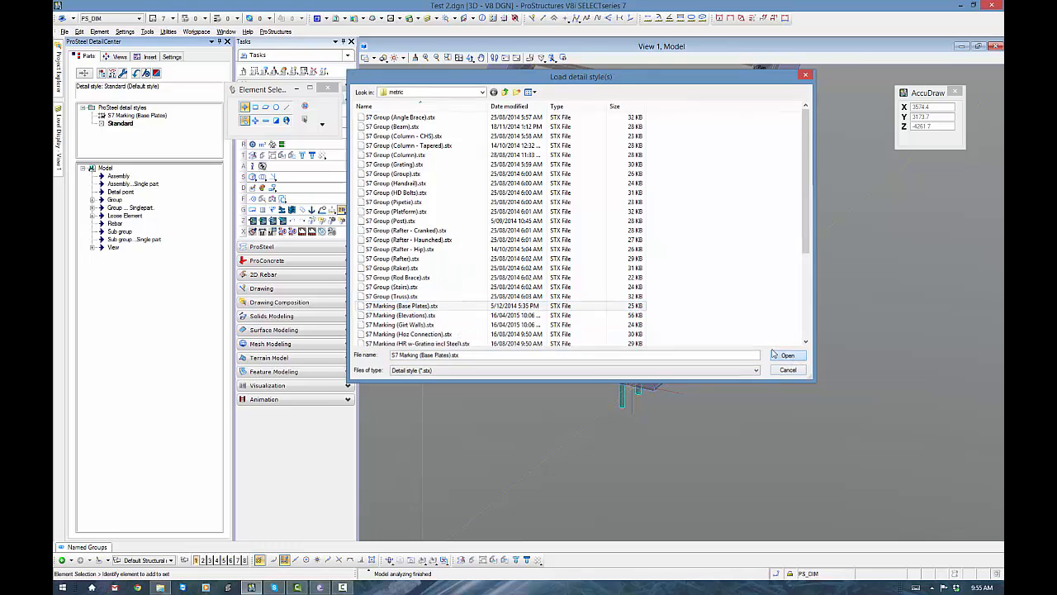
{"action": "left_click", "coordinate": [608, 183]}
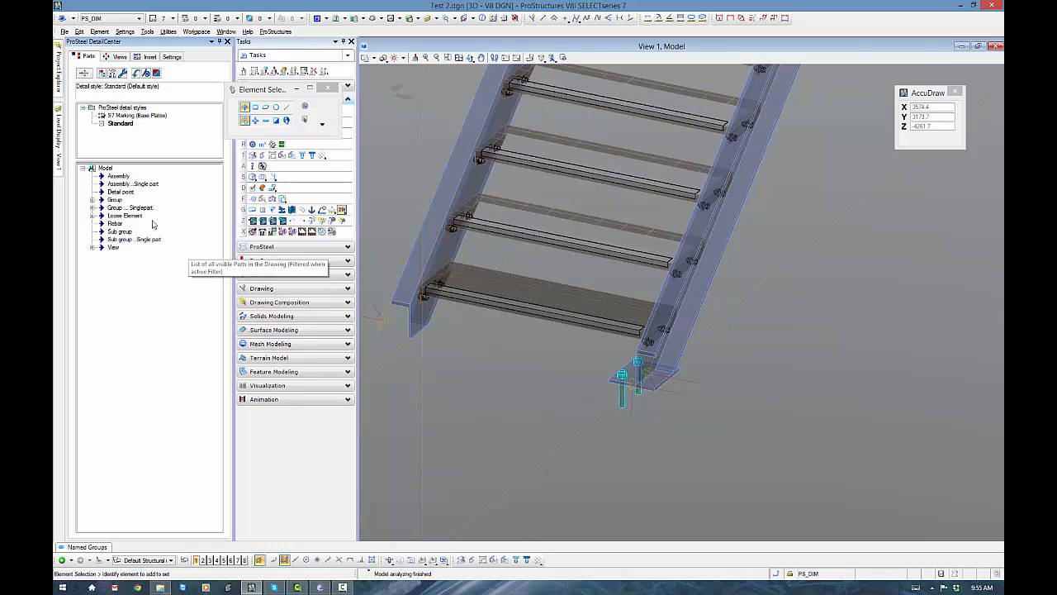
- Select the S7 Marking (Base Plates) detail style and the Anchor plan among the model's views
{"action": "left_click", "coordinate": [129, 115]}
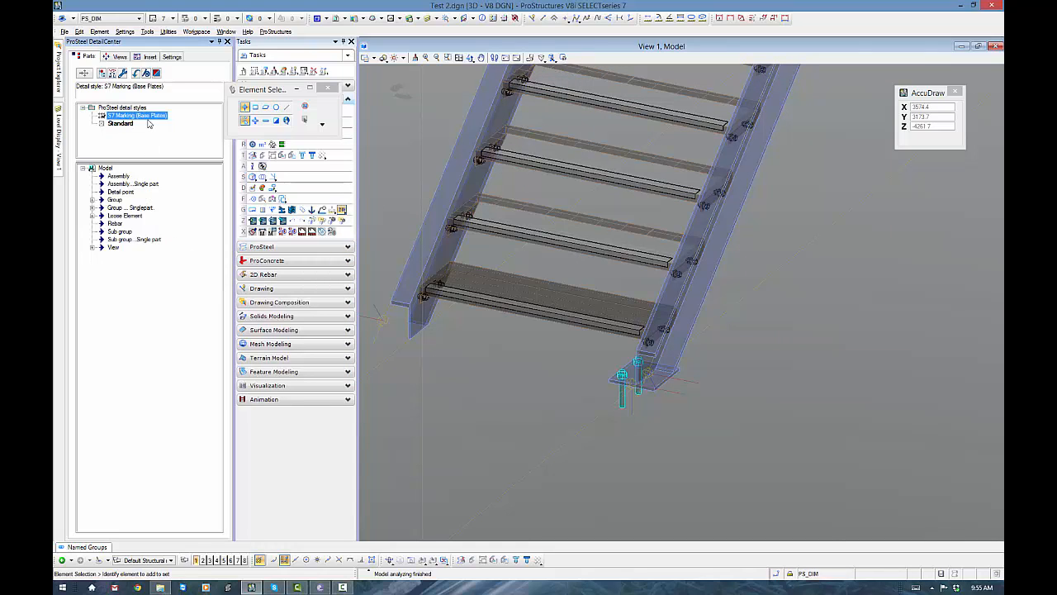
{"action": "left_click", "coordinate": [112, 247]}
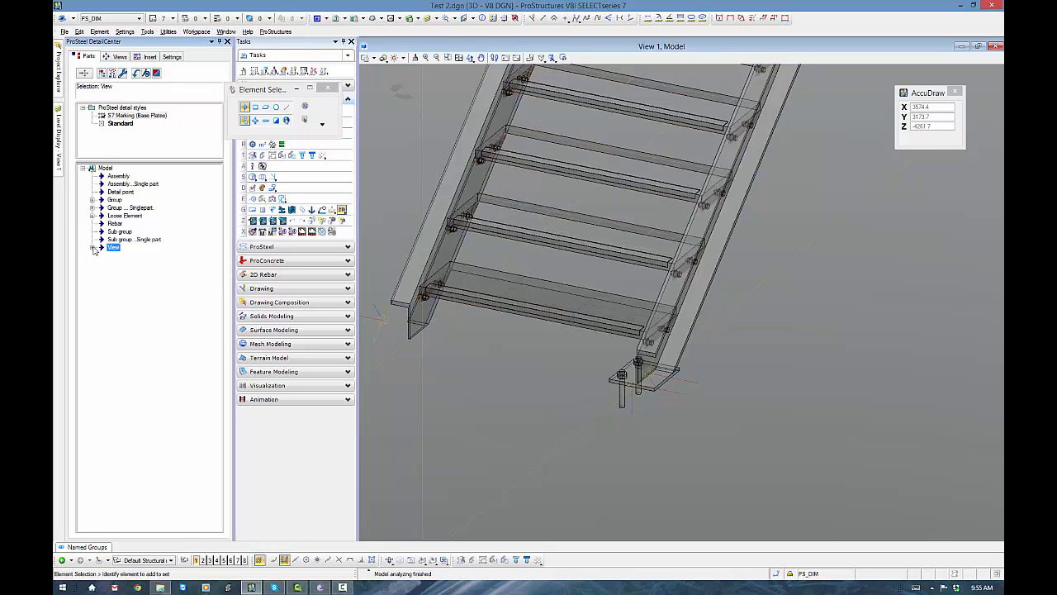
{"action": "left_click", "coordinate": [94, 248]}
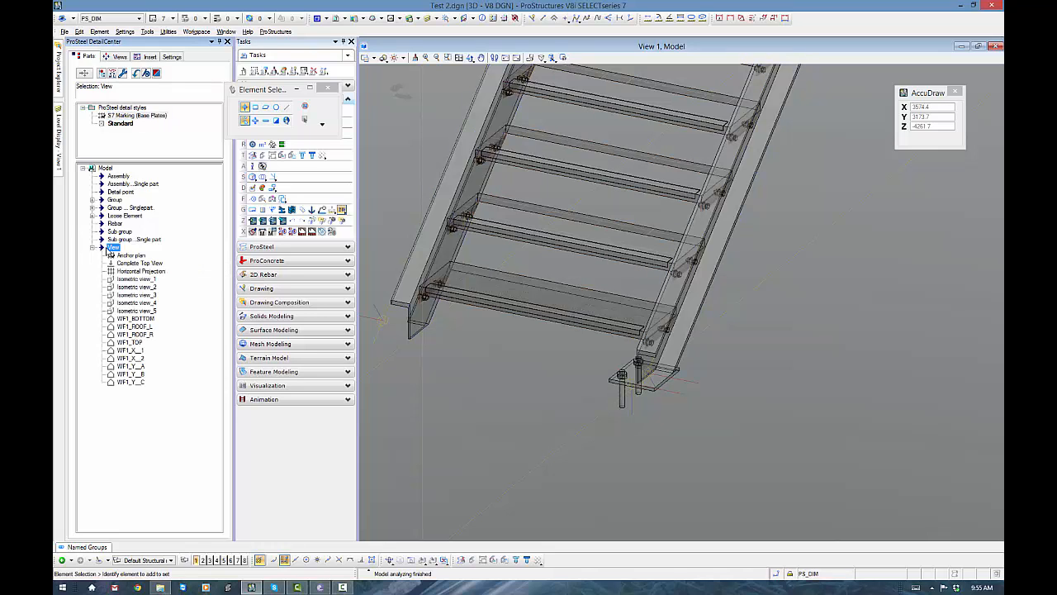
{"action": "left_click", "coordinate": [128, 255]}
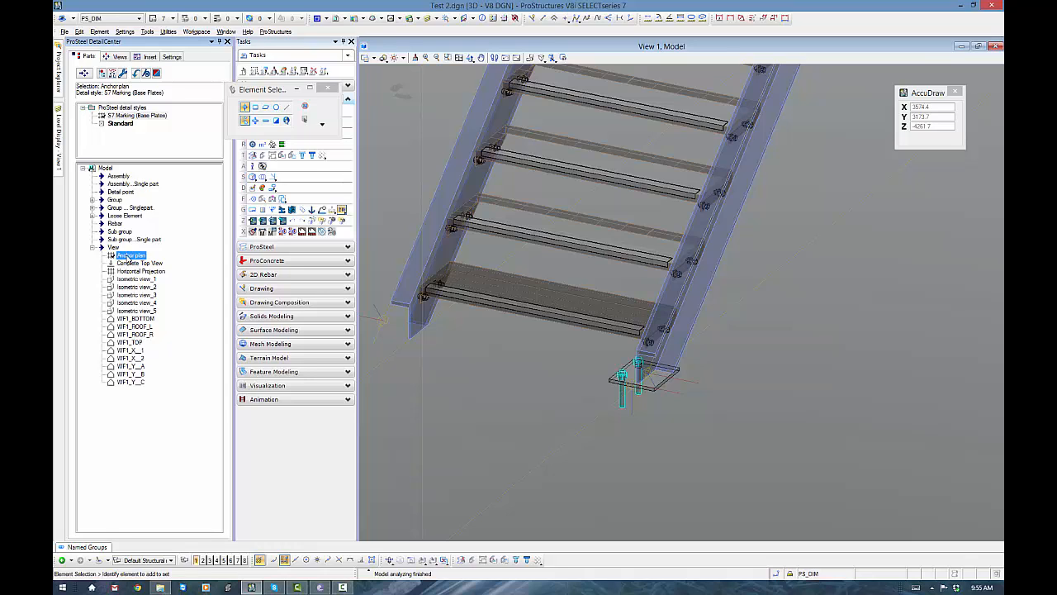
{"action": "left_click", "coordinate": [152, 116]}
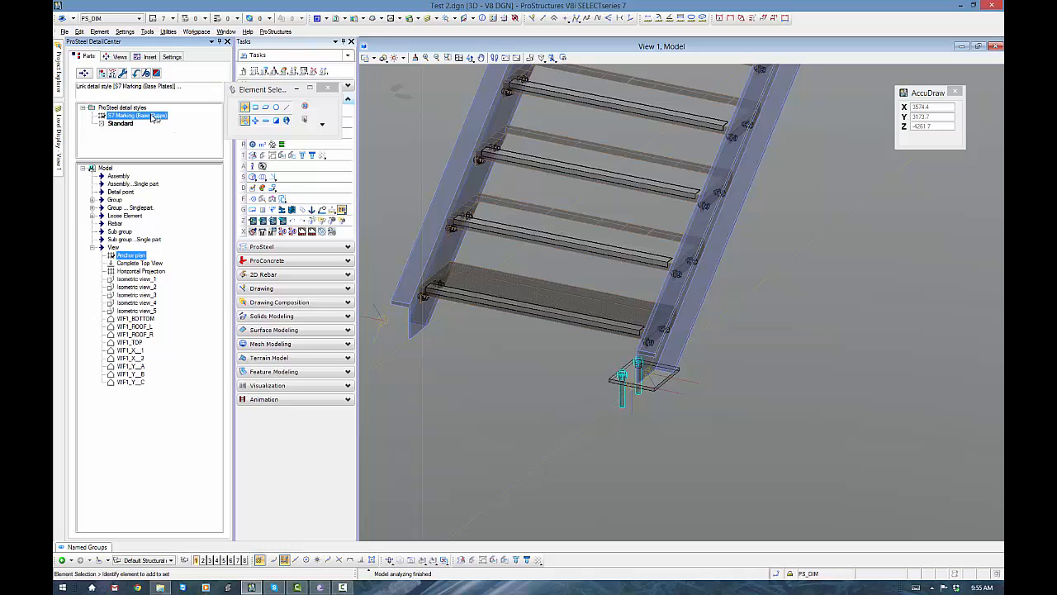
- Generate a preview of the Anchor plan from the prepared detail views
{"action": "left_click", "coordinate": [114, 57]}
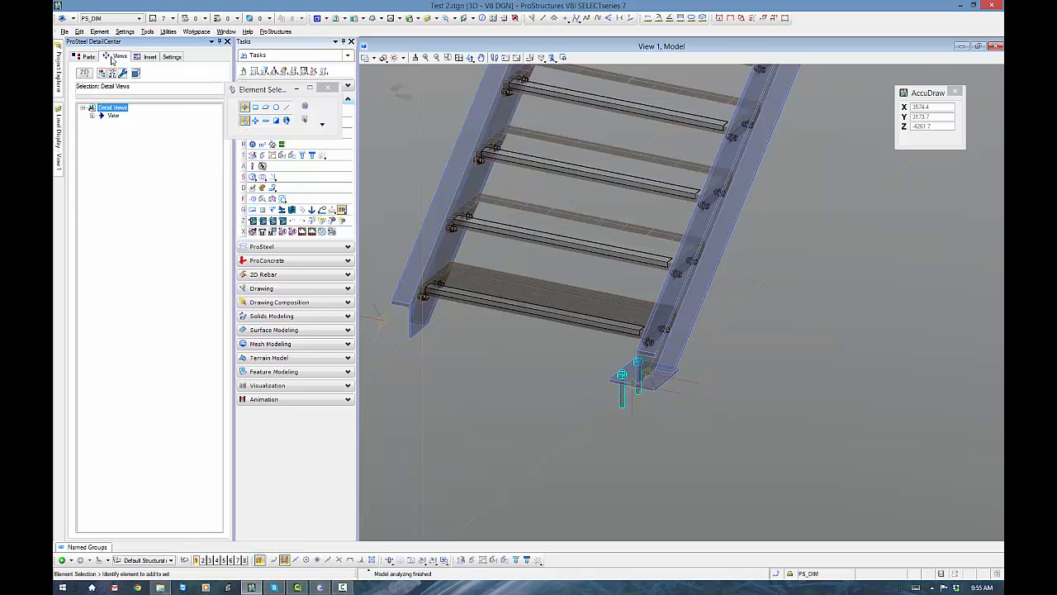
{"action": "left_click", "coordinate": [94, 116]}
{"action": "left_click", "coordinate": [132, 125]}
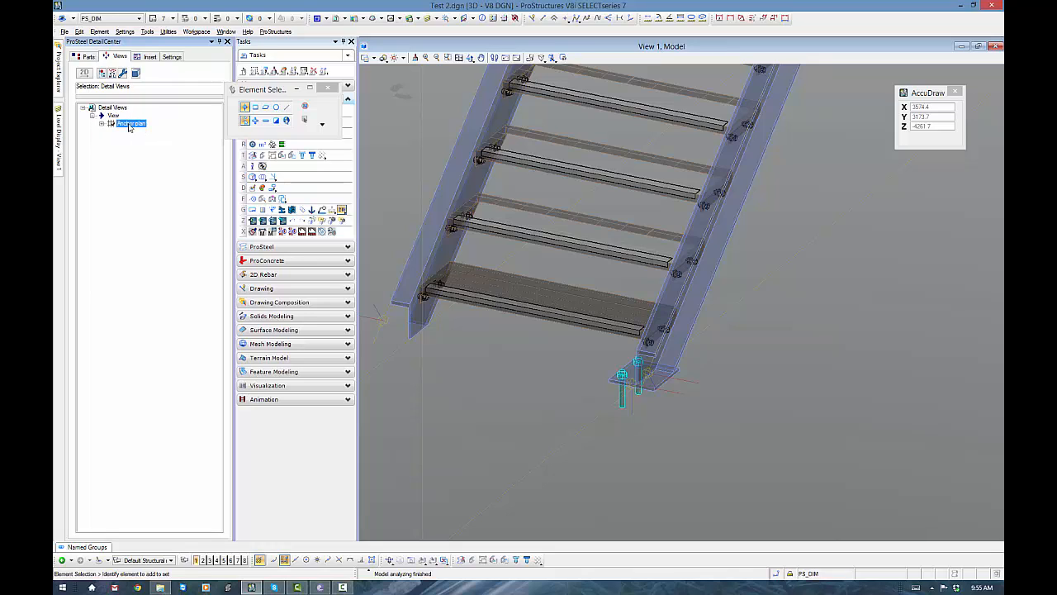
{"action": "right_click", "coordinate": [132, 126]}
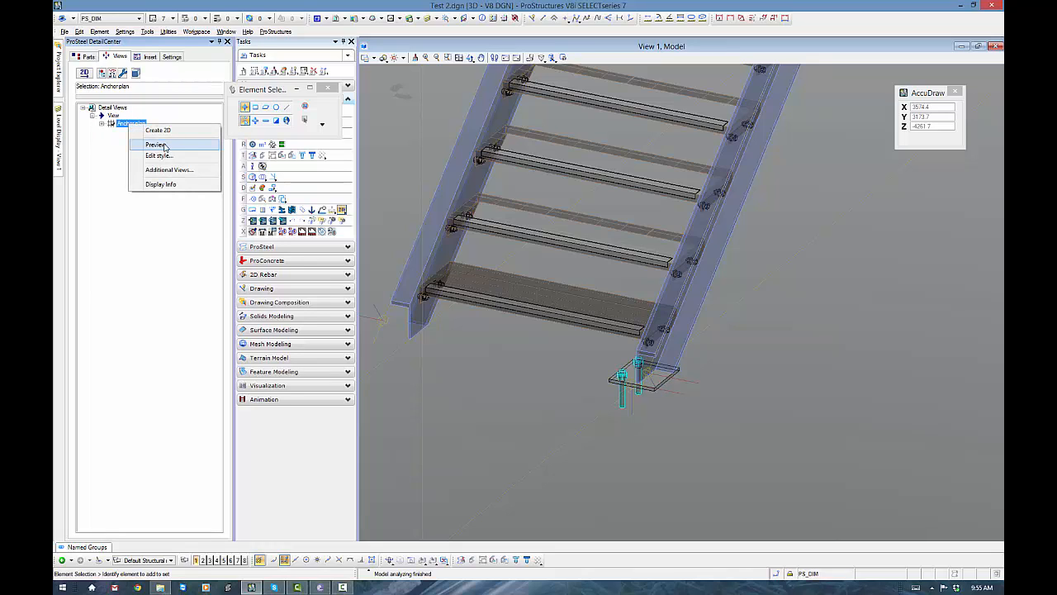
{"action": "left_click", "coordinate": [176, 146]}
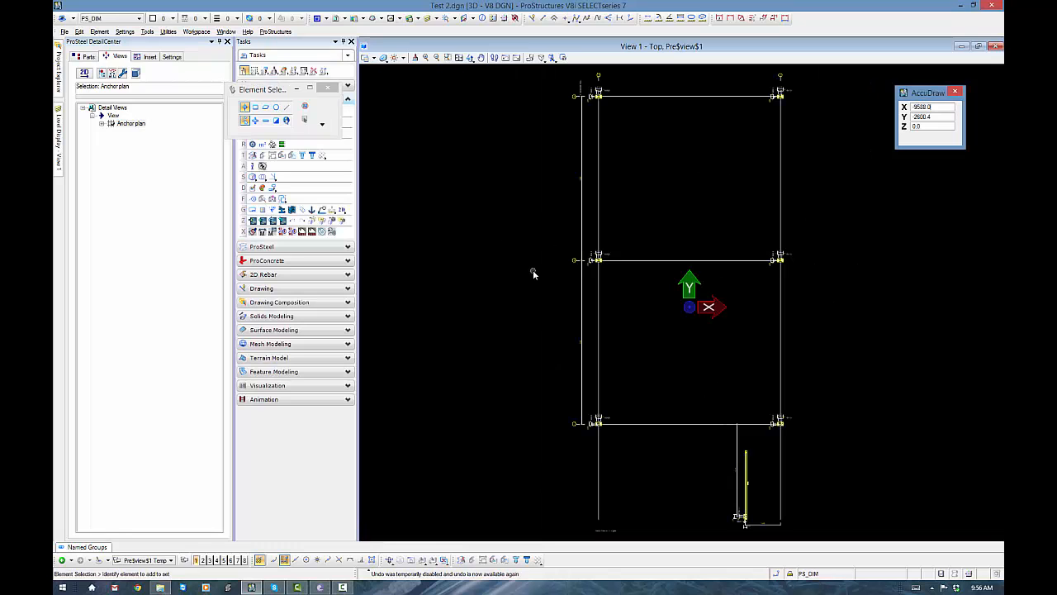
- Move the Ø24.0 hole label beside the base plate on grid line 2 down, closer to the plate
{"action": "scroll", "coordinate": [789, 91], "scroll_direction": "up", "scroll_amount": 6}
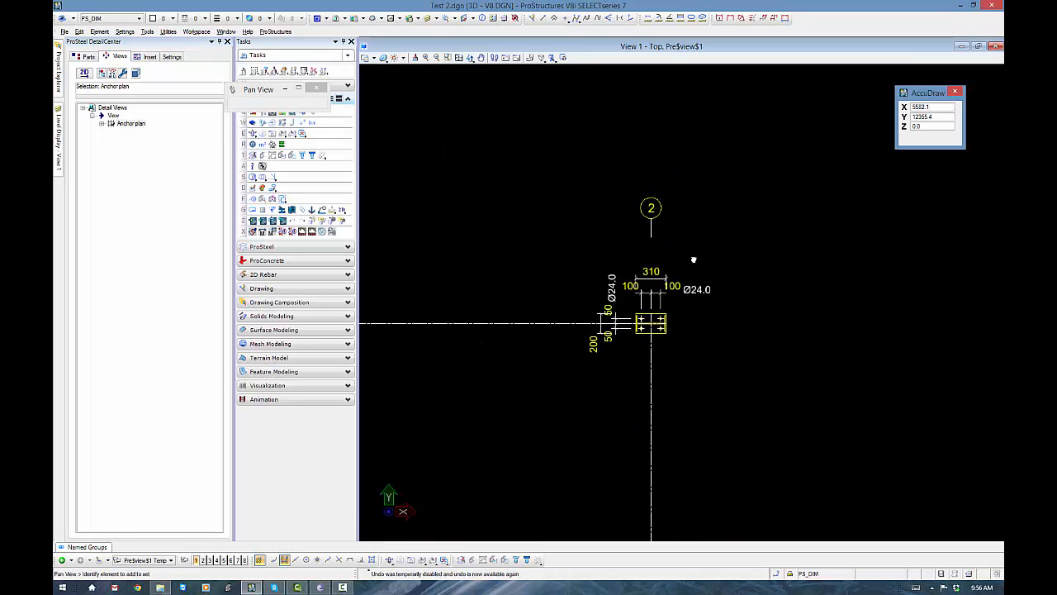
{"action": "middle_click_drag", "start_coordinate": [691, 296], "coordinate": [694, 312]}
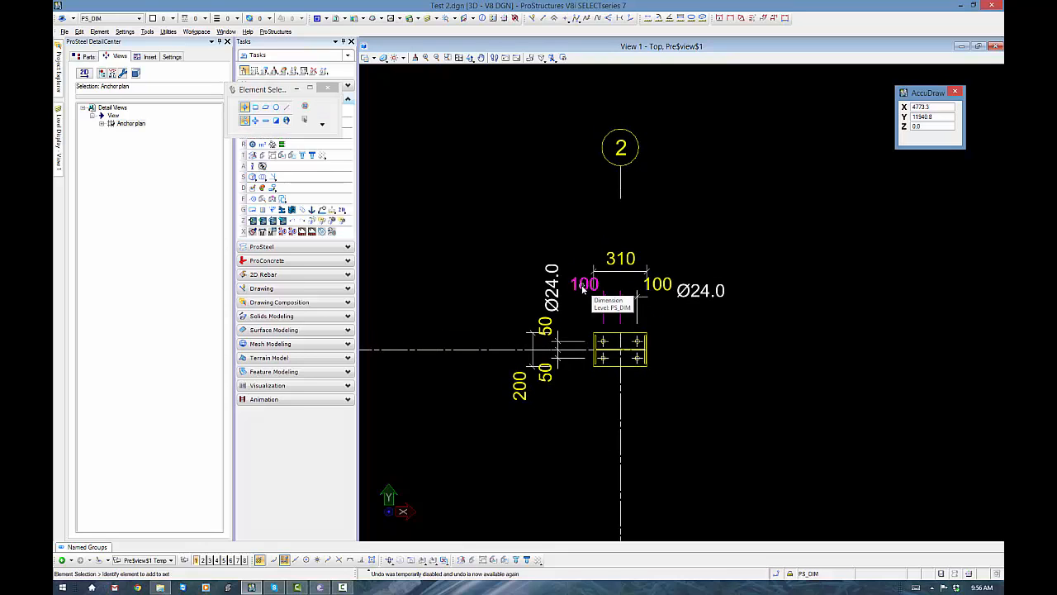
{"action": "left_click", "coordinate": [701, 291]}
{"action": "left_click_drag", "start_coordinate": [700, 291], "coordinate": [681, 320]}
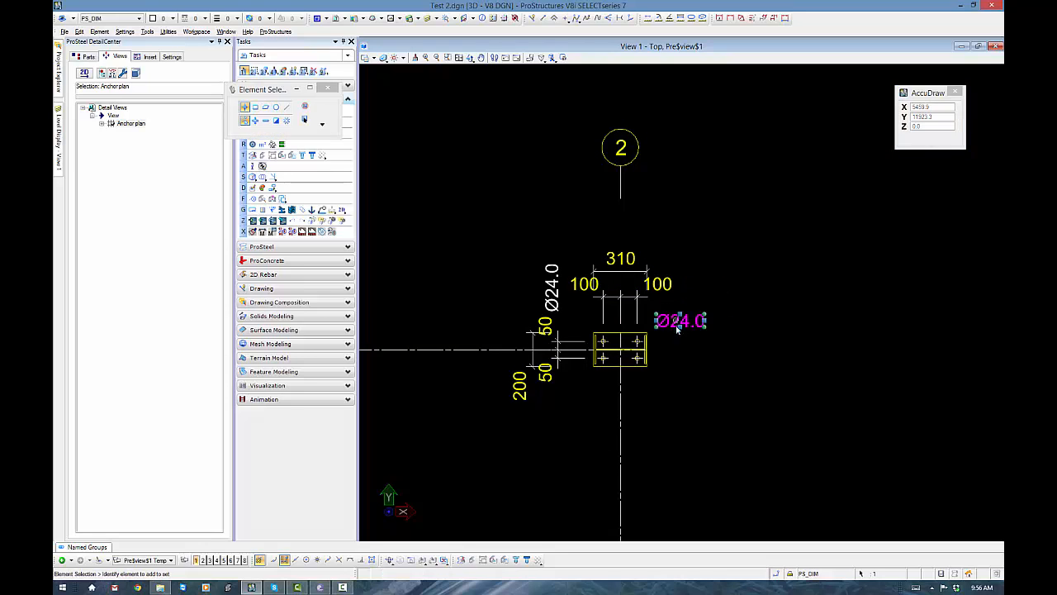
{"action": "left_click", "coordinate": [679, 218]}
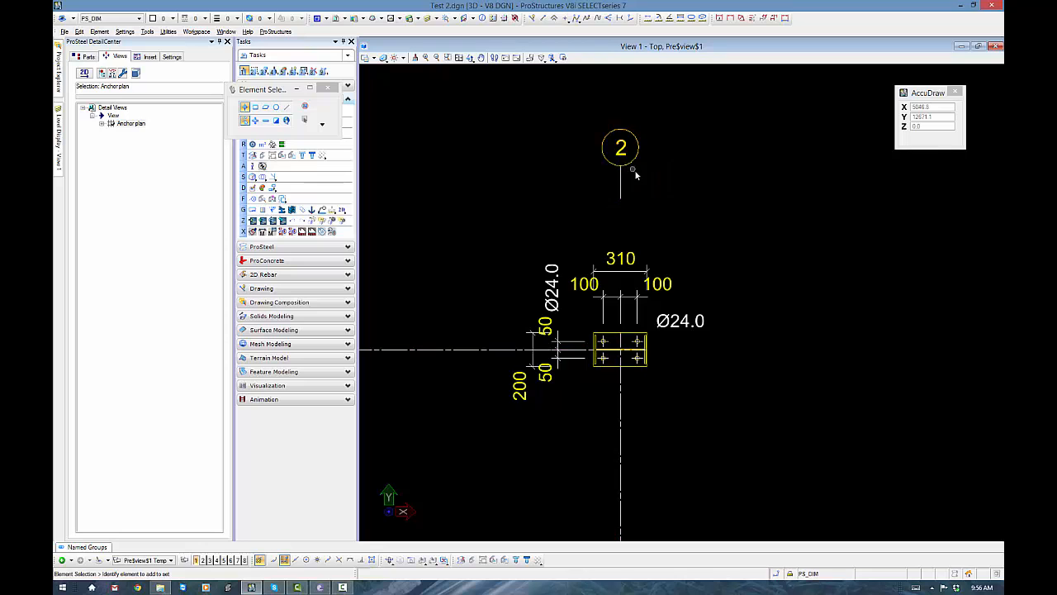
- Examine the stair base plate's hole labels, plate dimensions and setting-out dimensions in the anchor plan preview
{"action": "scroll", "coordinate": [635, 171], "scroll_direction": "down", "scroll_amount": 2}
{"action": "scroll", "coordinate": [701, 144], "scroll_direction": "down", "scroll_amount": 7}
{"action": "scroll", "coordinate": [707, 372], "scroll_direction": "up", "scroll_amount": 5}
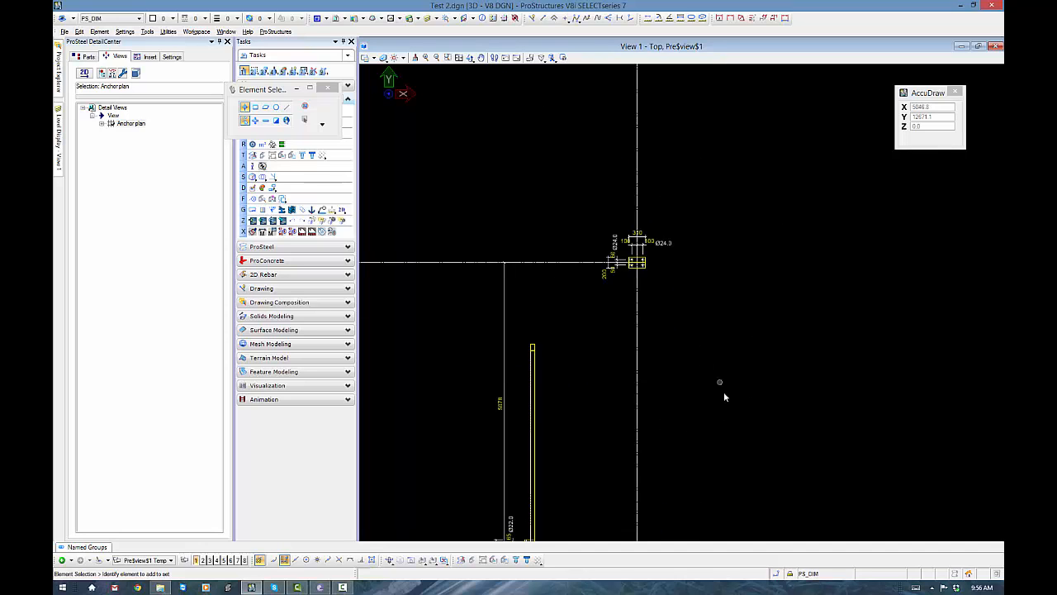
{"action": "middle_click_drag", "start_coordinate": [714, 372], "coordinate": [751, 190]}
{"action": "scroll", "coordinate": [600, 336], "scroll_direction": "up", "scroll_amount": 3}
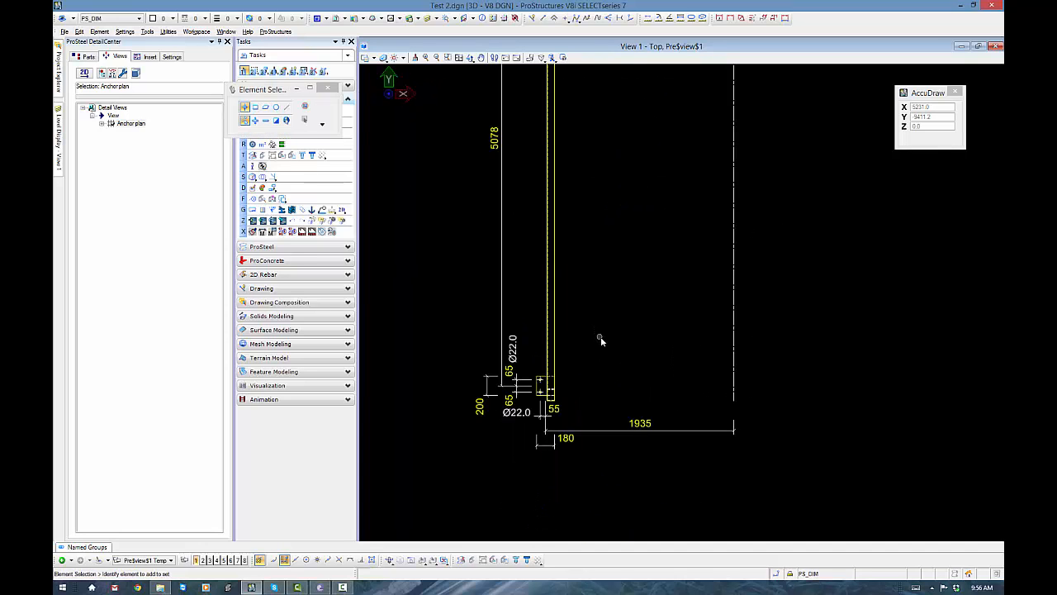
{"action": "middle_click_drag", "start_coordinate": [616, 320], "coordinate": [646, 354]}
{"action": "scroll", "coordinate": [649, 350], "scroll_direction": "down", "scroll_amount": 3}
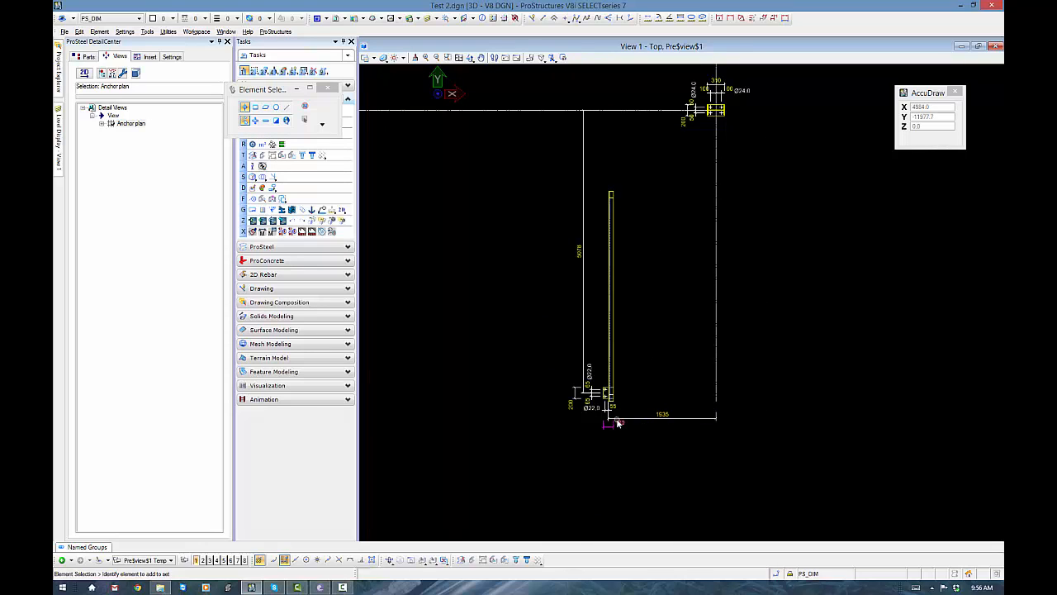
{"action": "scroll", "coordinate": [617, 421], "scroll_direction": "up", "scroll_amount": 5}
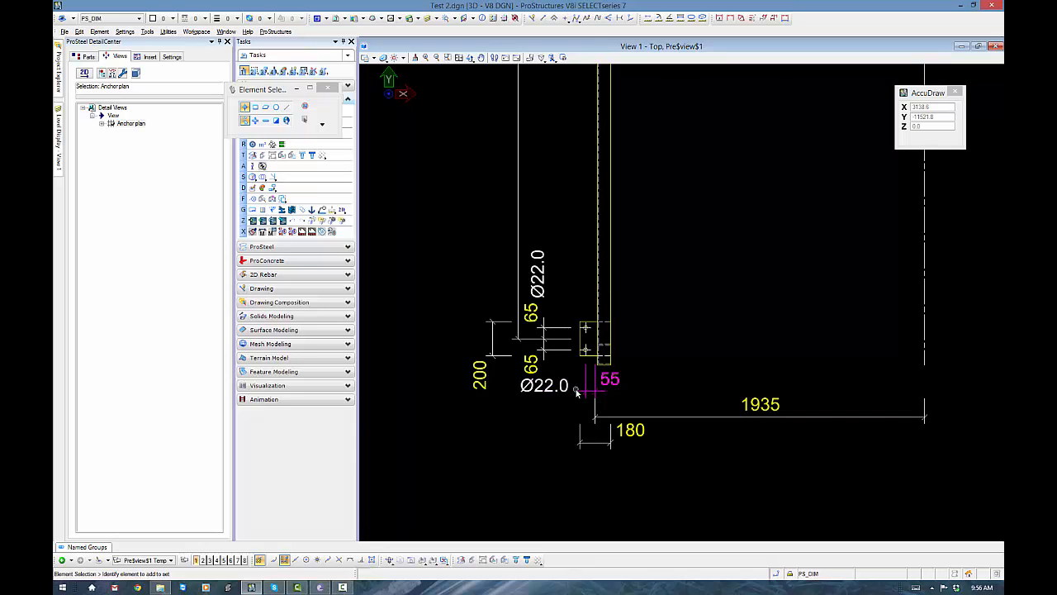
{"action": "scroll", "coordinate": [578, 388], "scroll_direction": "down", "scroll_amount": 5}
{"action": "middle_click_drag", "start_coordinate": [576, 384], "coordinate": [593, 401]}
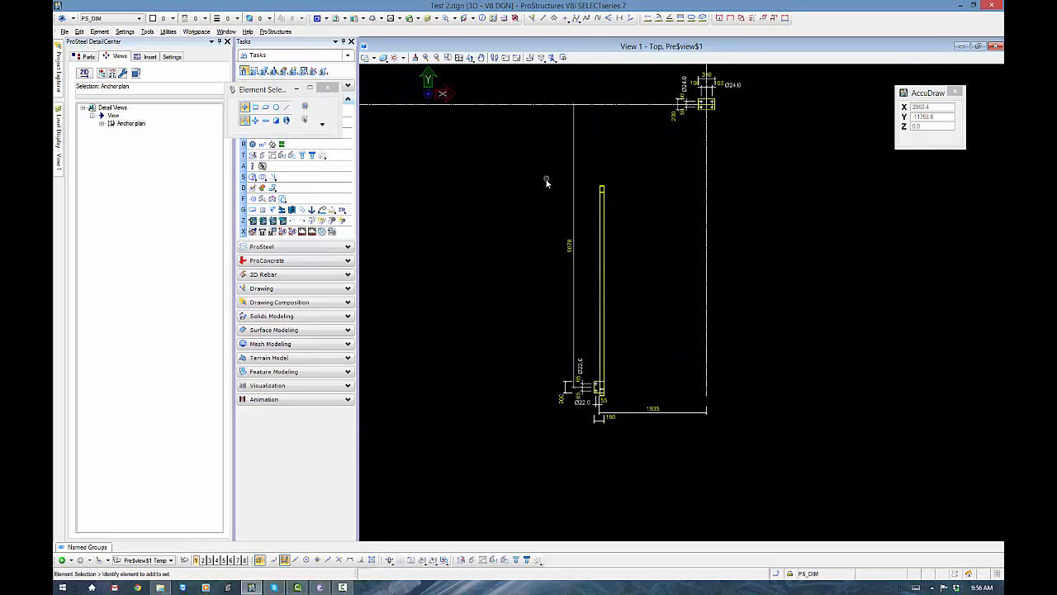
{"action": "mouse_move", "coordinate": [546, 180]}
{"action": "left_mouse_down"}
{"action": "mouse_move", "coordinate": [529, 415]}
{"action": "mouse_move", "coordinate": [529, 406]}
{"action": "left_mouse_up"}
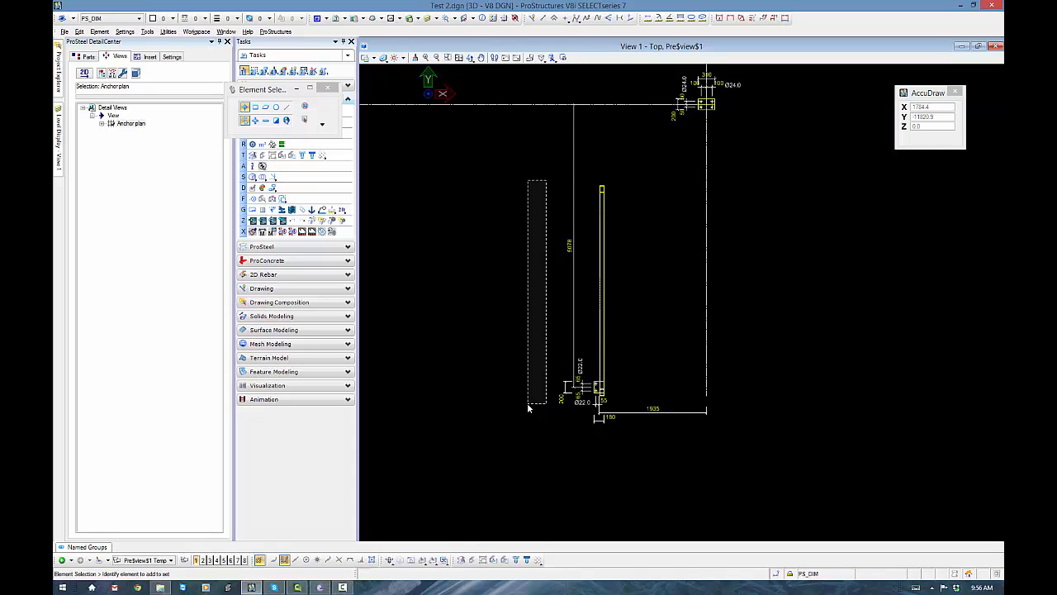
- Close the anchor plan preview and return to the base of the stair in the 3D model
{"action": "left_click_drag", "start_coordinate": [528, 405], "coordinate": [528, 405]}
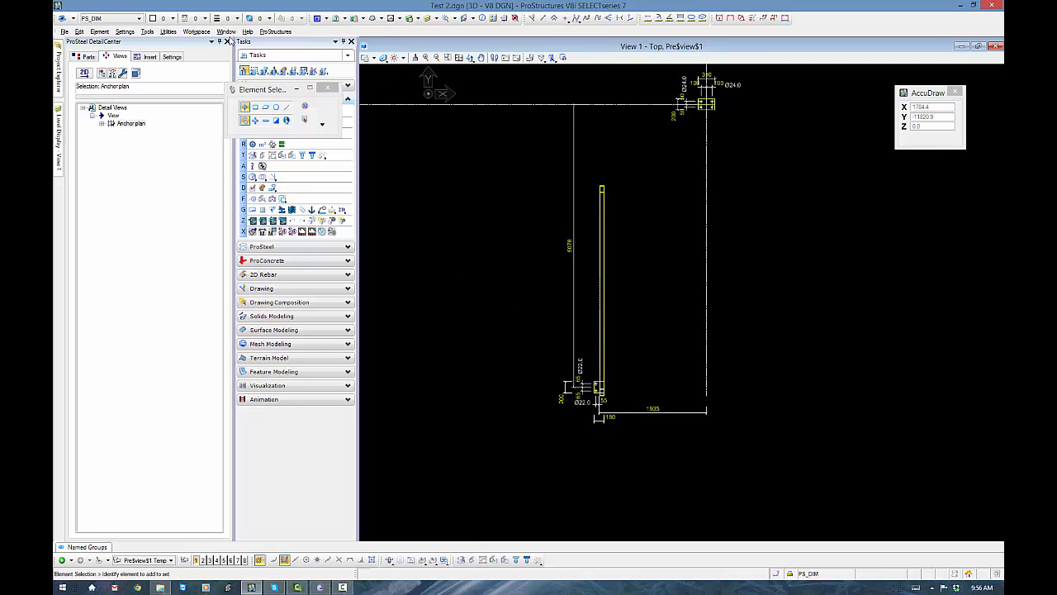
{"action": "left_click", "coordinate": [228, 42]}
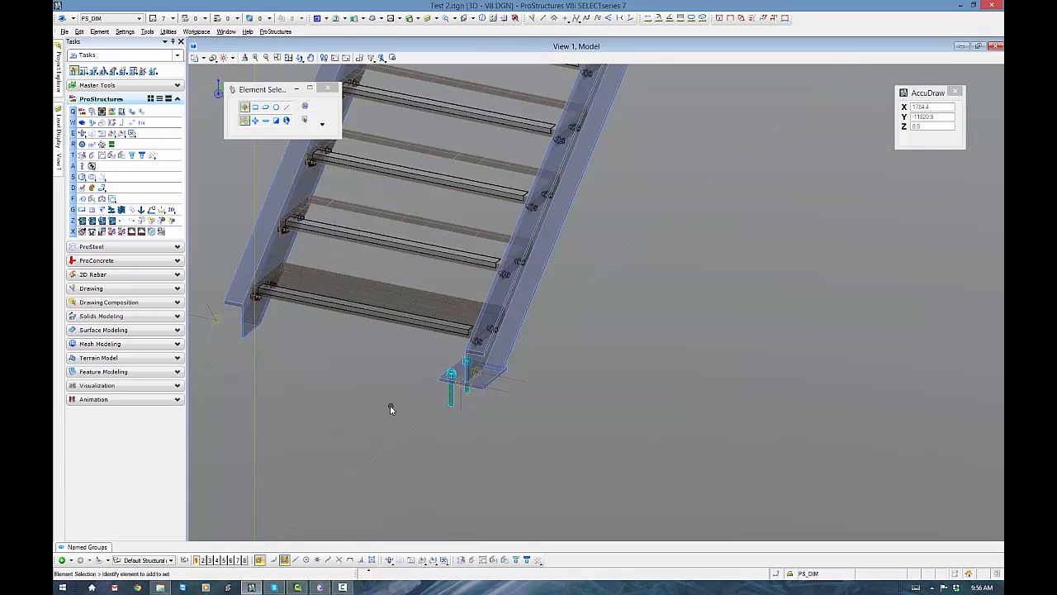
{"action": "middle_click_drag", "start_coordinate": [389, 406], "coordinate": [579, 410]}
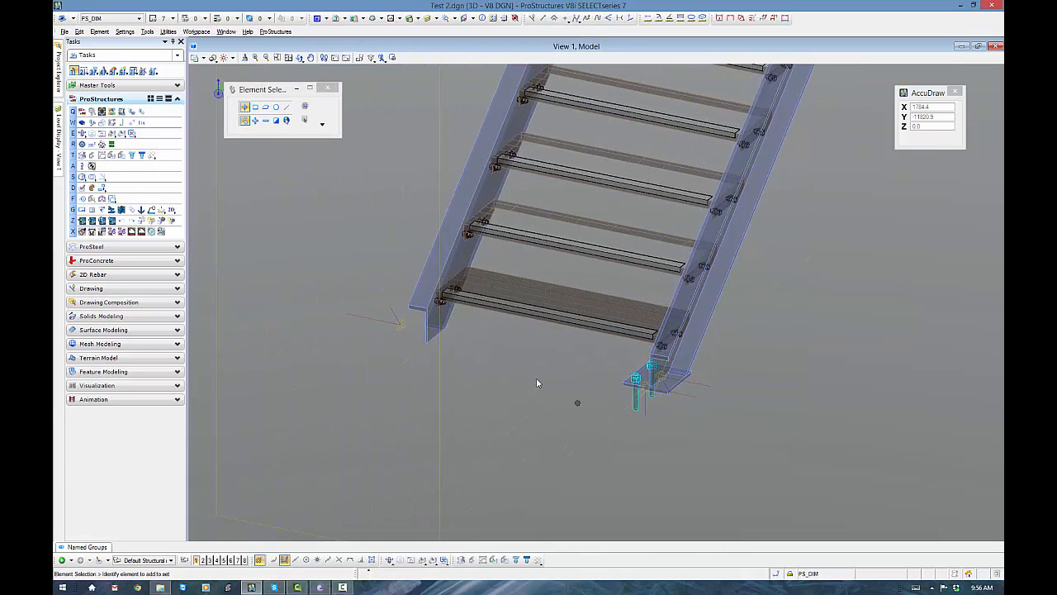
- Insert an AS_FLAT 180x12 plate by two points across the foot of the stair stringer that has no base plate
{"action": "left_click", "coordinate": [106, 247]}
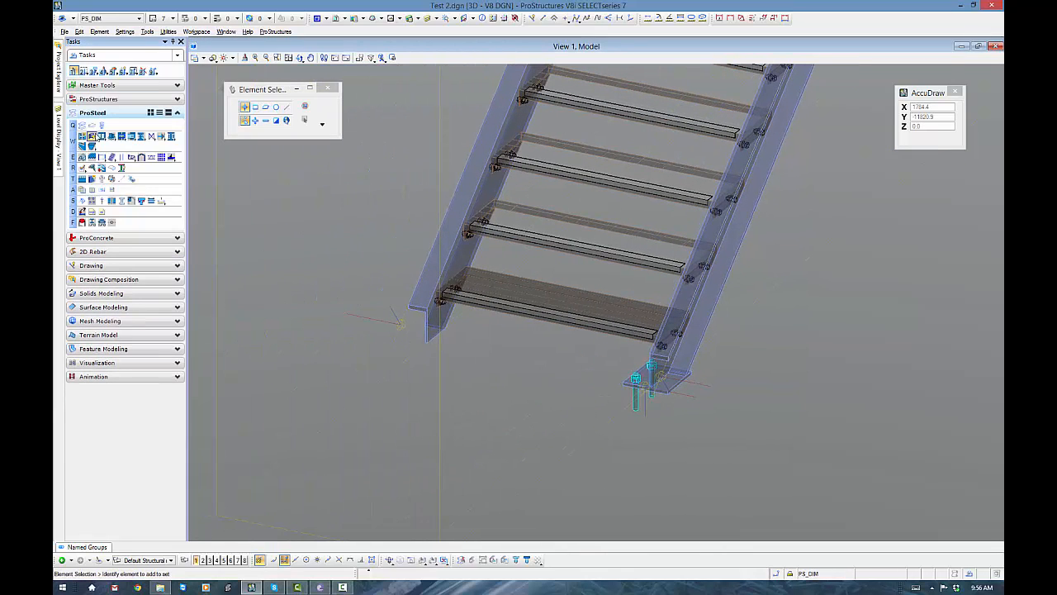
{"action": "left_click", "coordinate": [82, 125]}
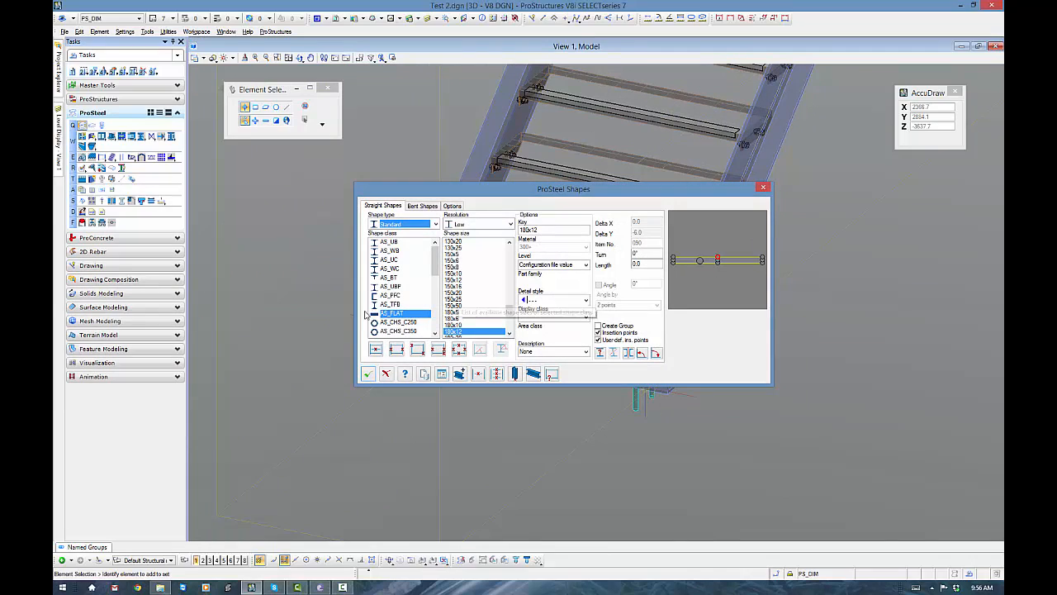
{"action": "left_click", "coordinate": [397, 350]}
{"action": "scroll", "coordinate": [455, 370], "scroll_direction": "up", "scroll_amount": 4}
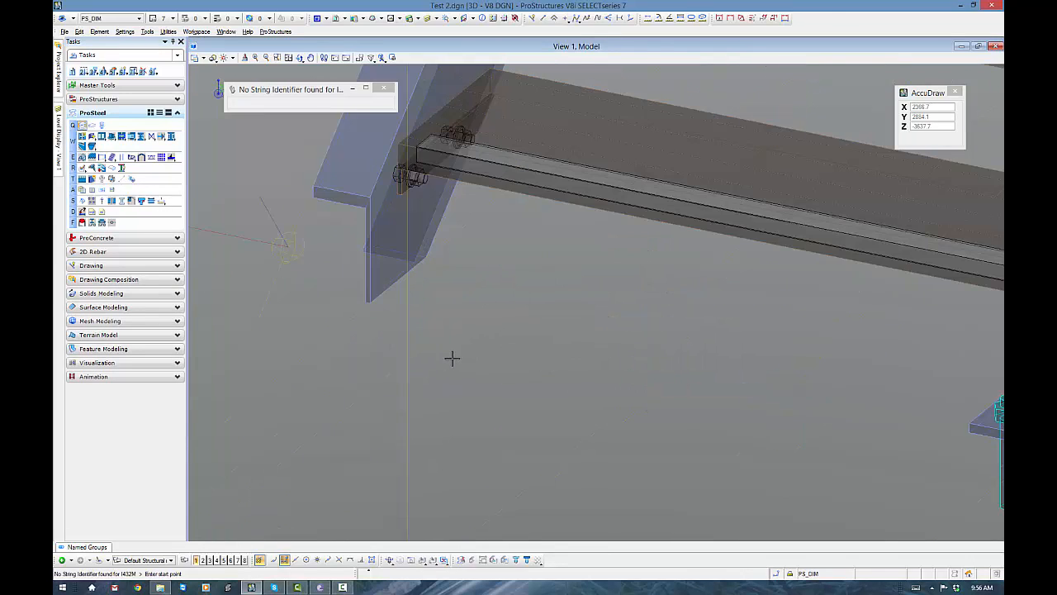
{"action": "left_click", "coordinate": [371, 302]}
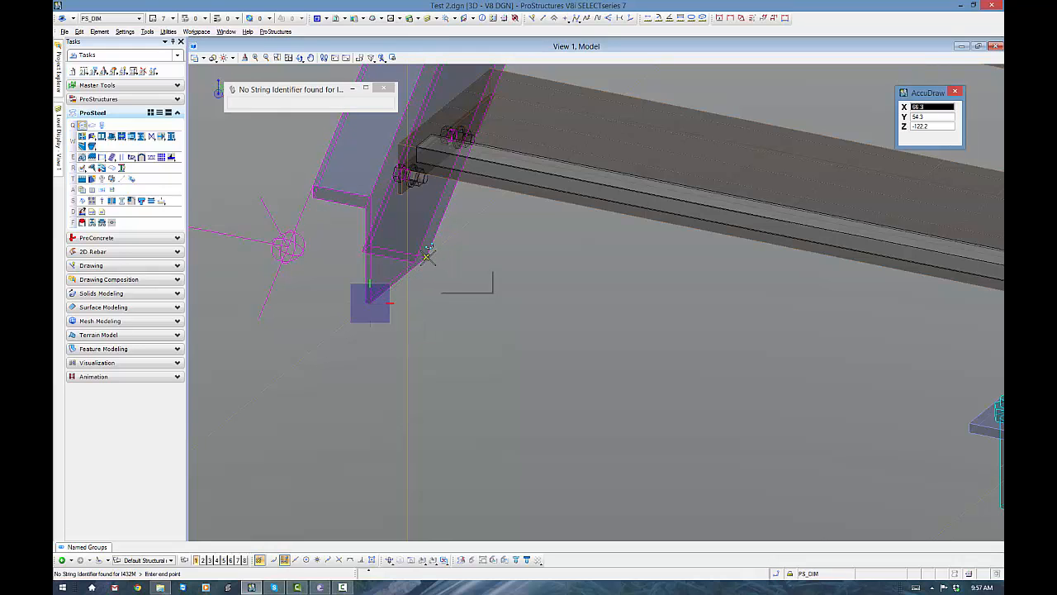
{"action": "left_click", "coordinate": [427, 255]}
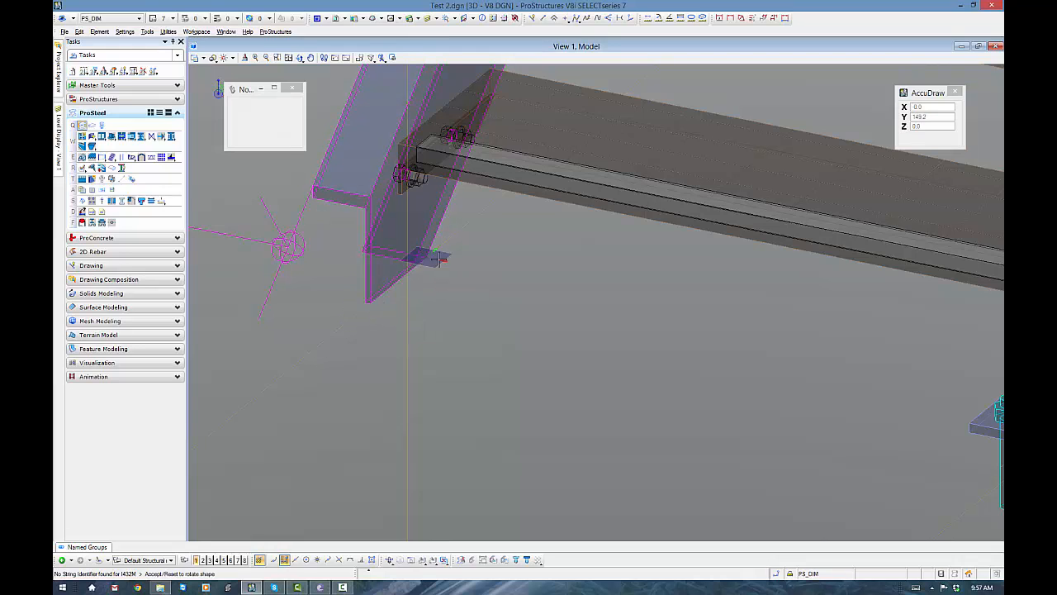
{"action": "left_click", "coordinate": [504, 325]}
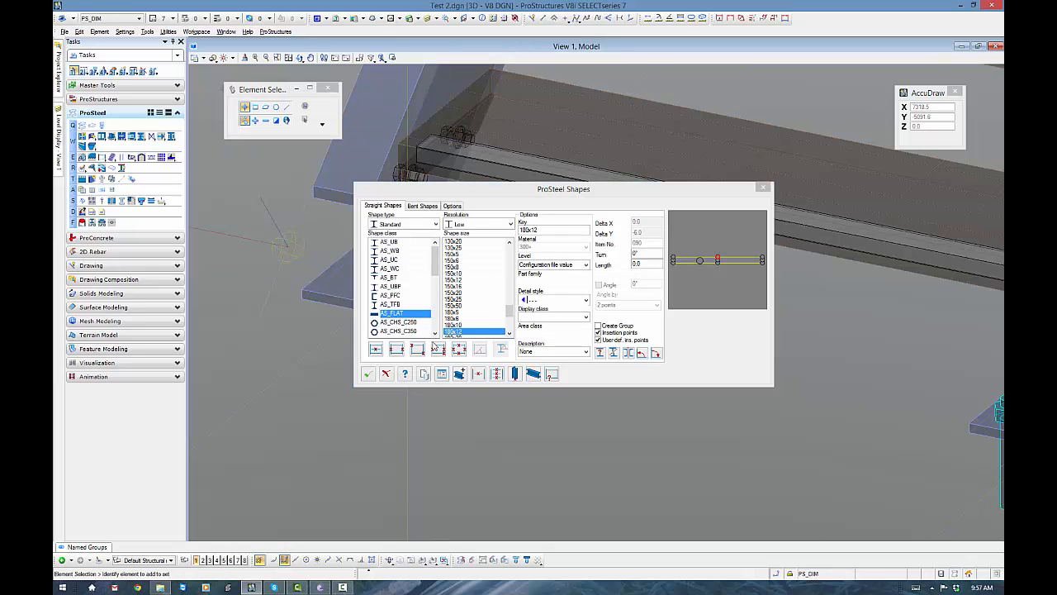
{"action": "left_click", "coordinate": [382, 369]}
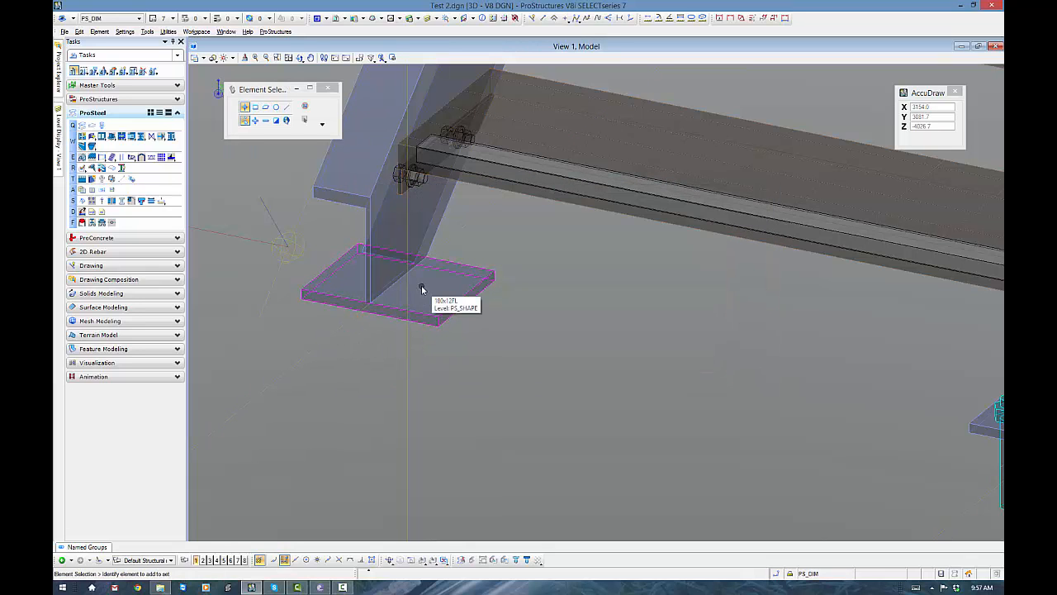
{"action": "scroll", "coordinate": [421, 289], "scroll_direction": "down", "scroll_amount": 2}
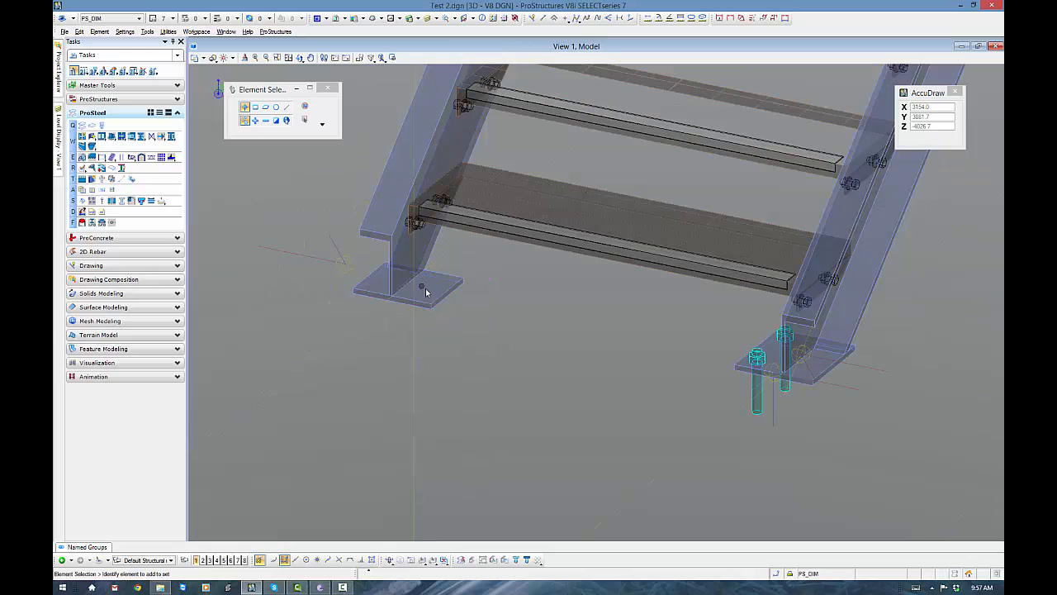
- Check the layout settings of the existing stair base plate connection without changing them, and delete the flat plate from the other stringer
{"action": "left_click", "coordinate": [739, 366]}
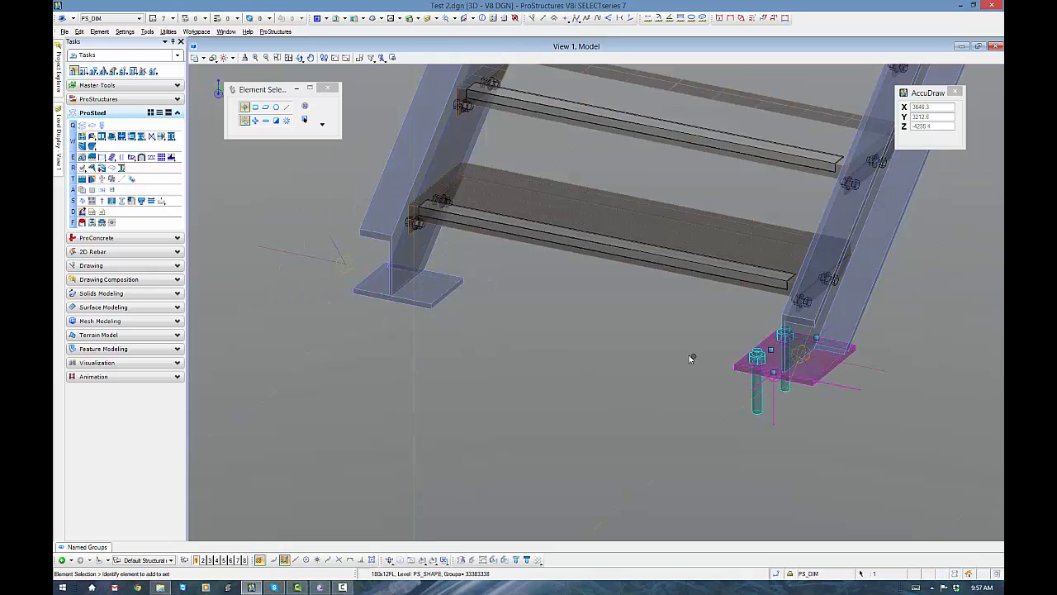
{"action": "right_click", "coordinate": [692, 359]}
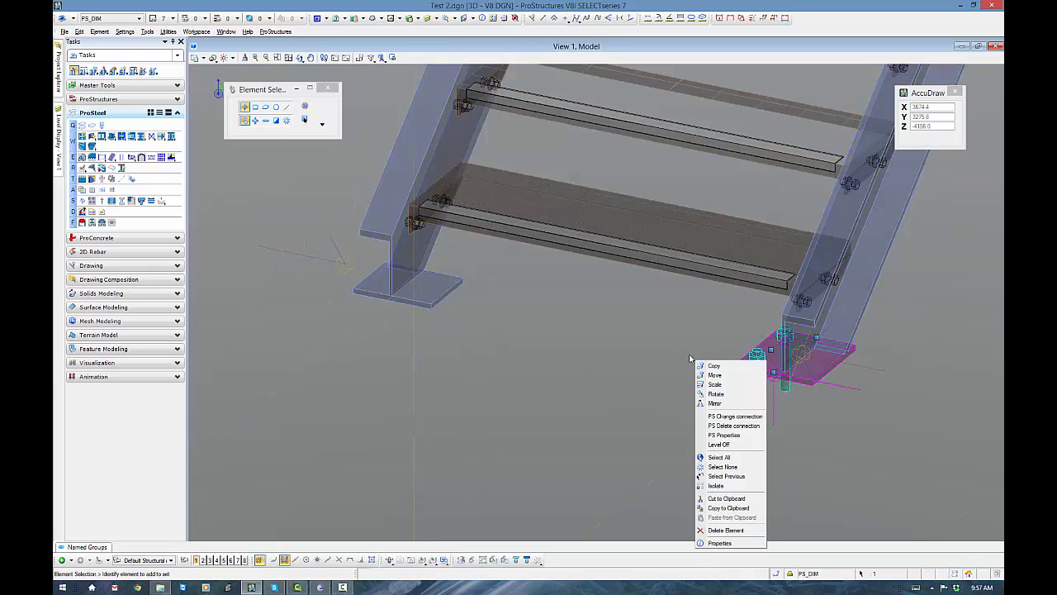
{"action": "left_click", "coordinate": [734, 416]}
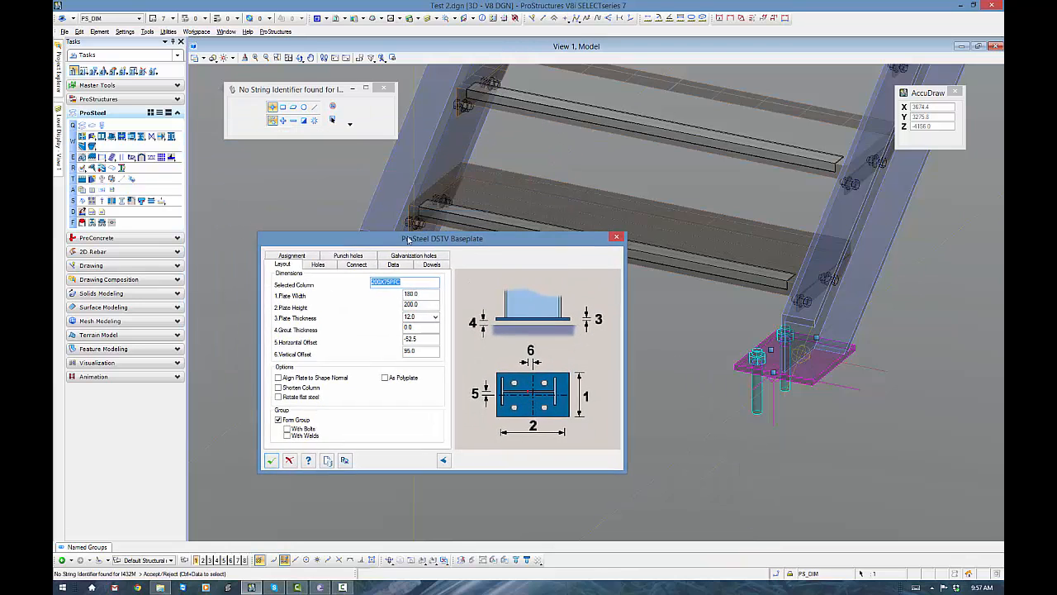
{"action": "left_click", "coordinate": [293, 460]}
{"action": "left_click", "coordinate": [435, 303]}
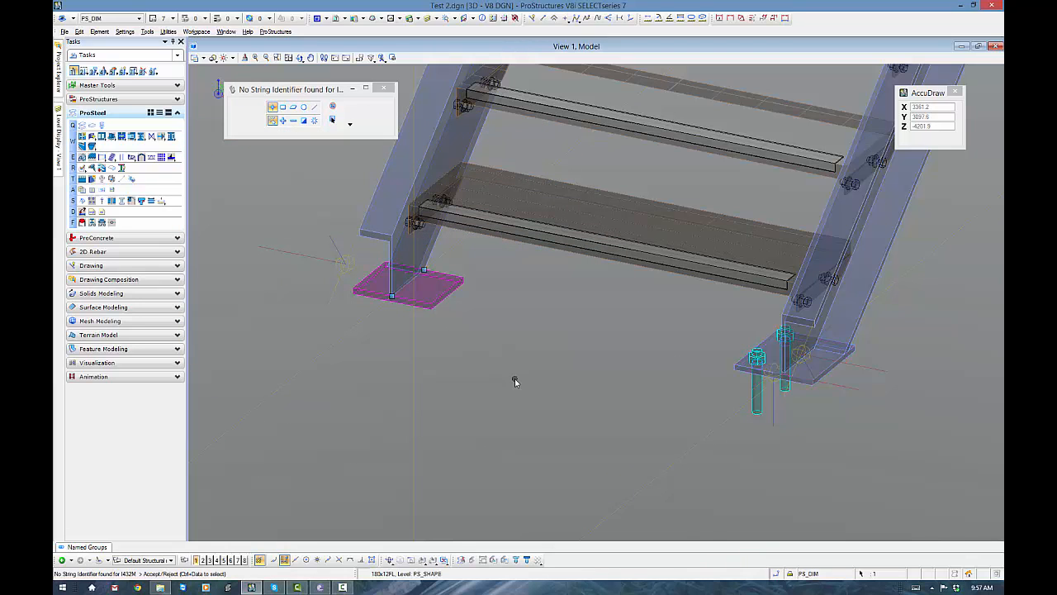
{"action": "key", "text": "Delete"}
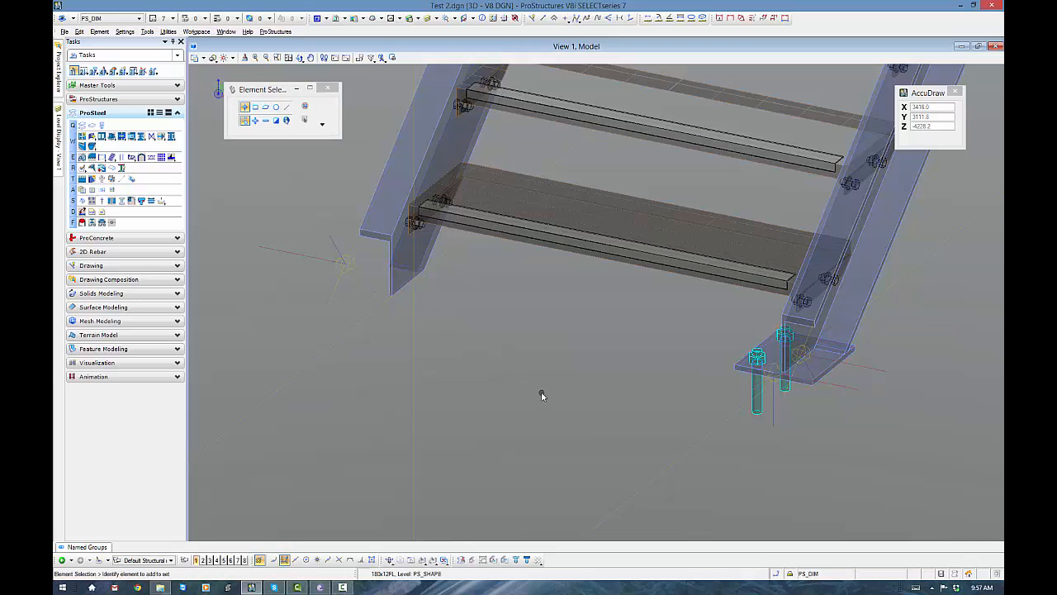
- Copy the bolted stair base plate once along the X axis to the foot of the opposite stringer
{"action": "left_click", "coordinate": [743, 368]}
{"action": "right_click", "coordinate": [623, 367]}
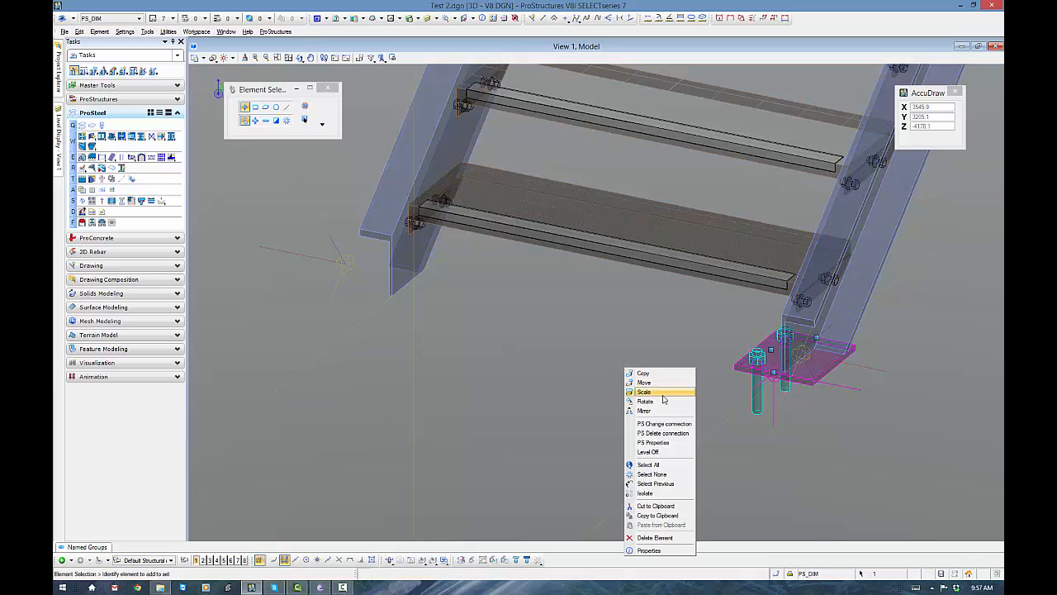
{"action": "left_click", "coordinate": [652, 376]}
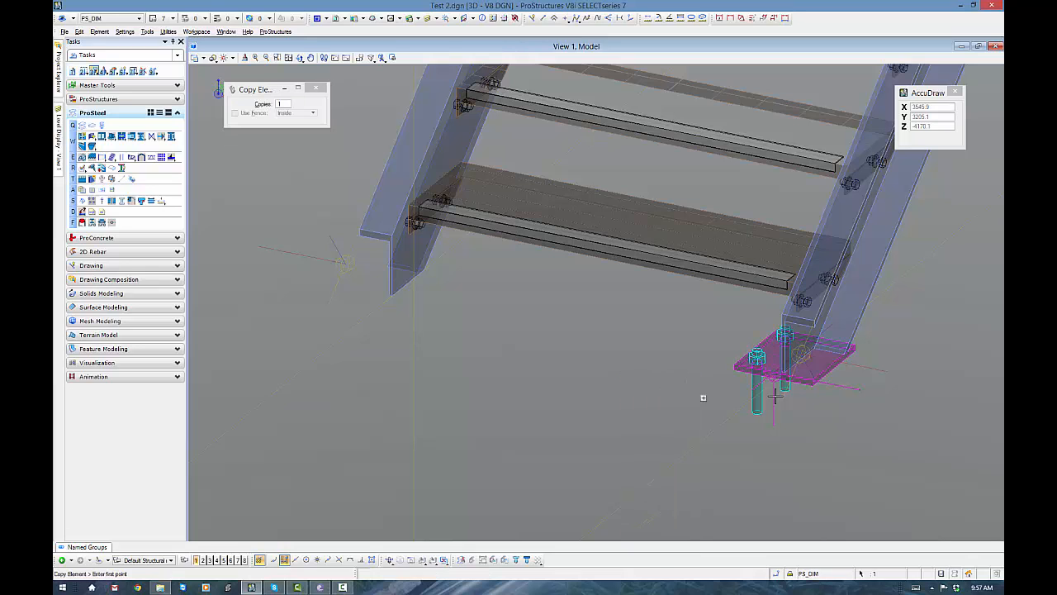
{"action": "left_click", "coordinate": [813, 385]}
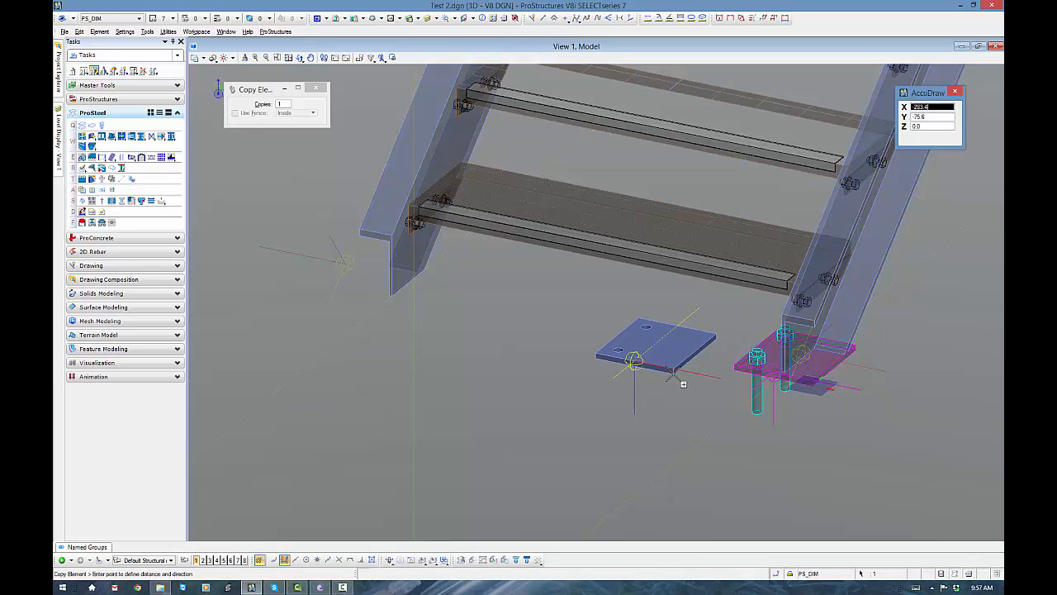
{"action": "left_click", "coordinate": [402, 245]}
{"action": "right_click", "coordinate": [407, 337]}
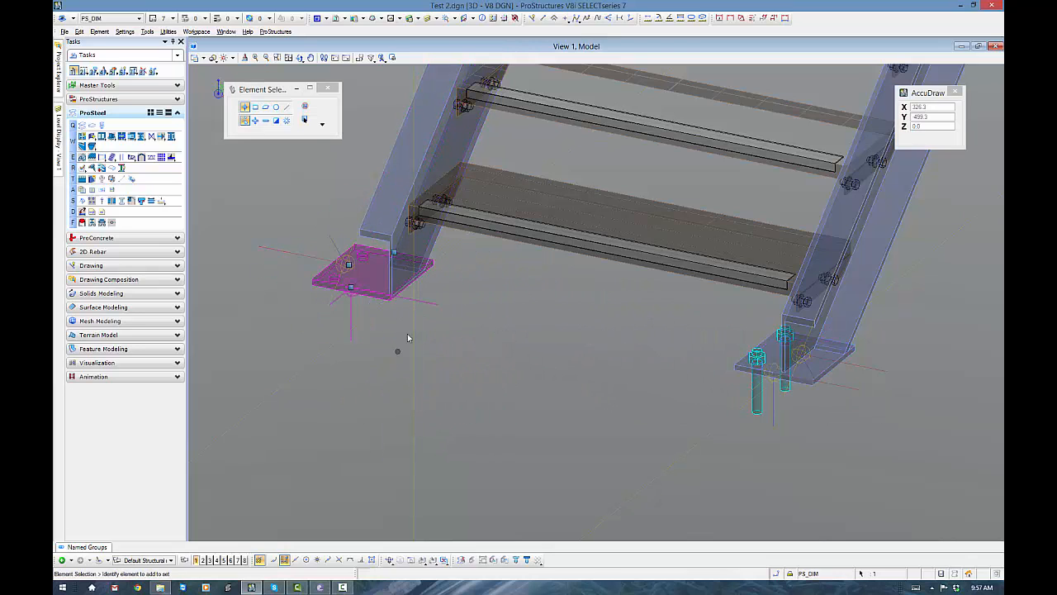
{"action": "left_click", "coordinate": [512, 313]}
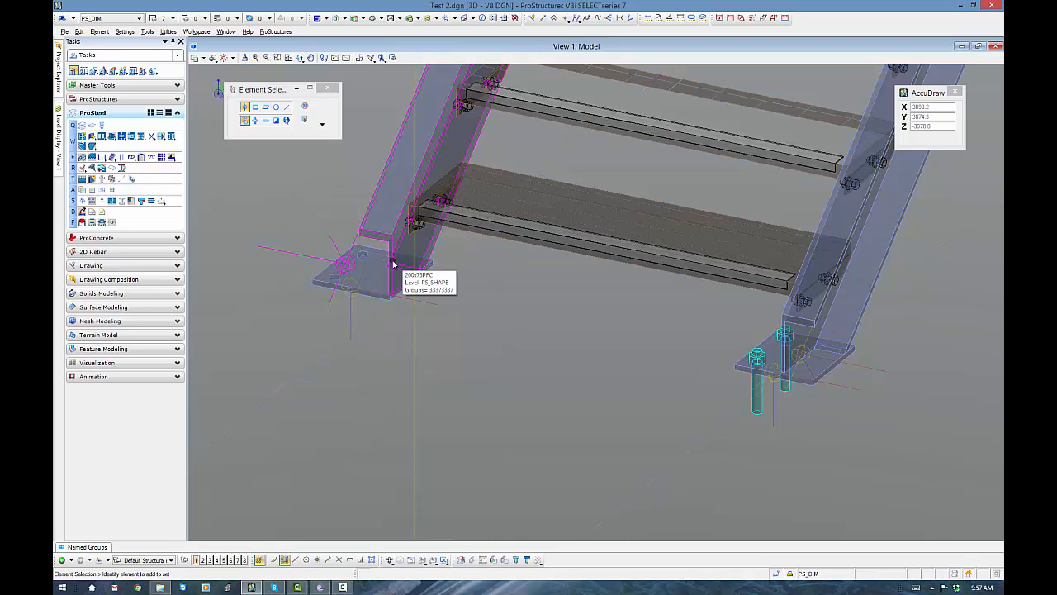
- Reopen the ProSteel DetailCenter and generate a fresh preview of the Anchor plan view
{"action": "left_click", "coordinate": [114, 99]}
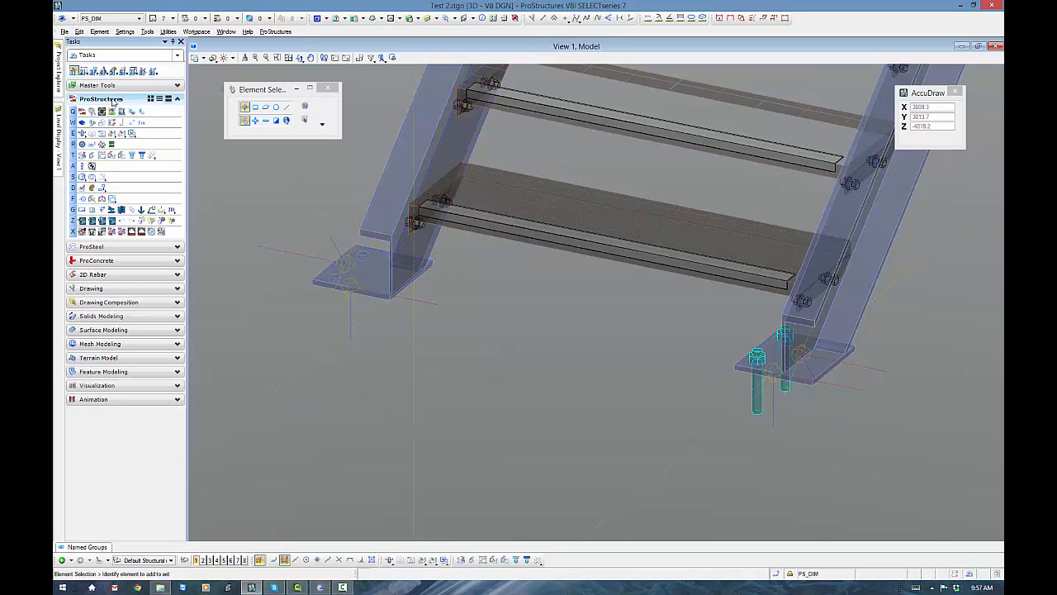
{"action": "left_click", "coordinate": [172, 212]}
{"action": "left_click", "coordinate": [610, 161]}
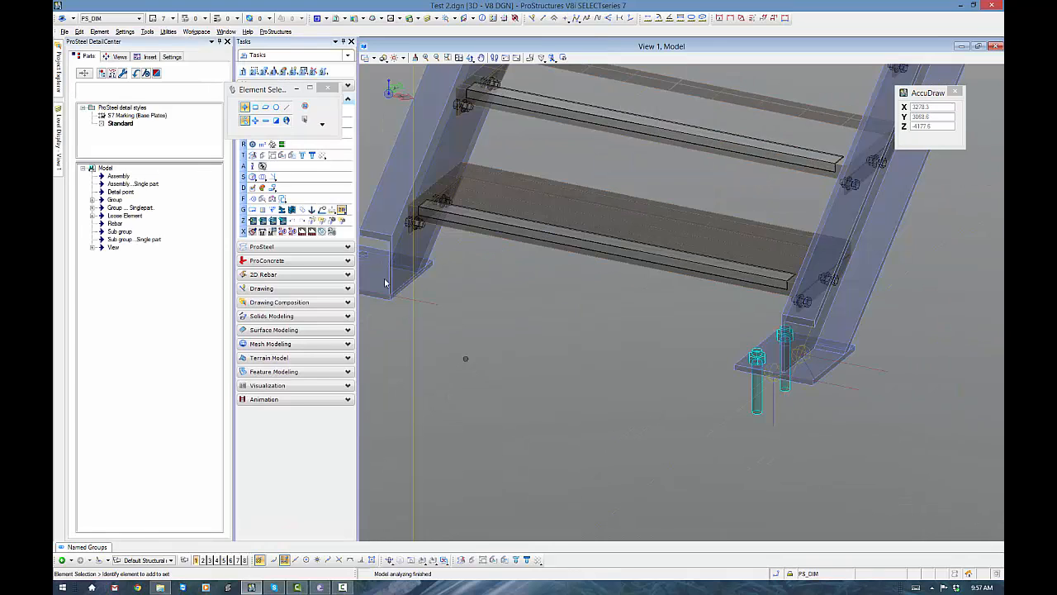
{"action": "left_click", "coordinate": [114, 56]}
{"action": "left_click", "coordinate": [92, 115]}
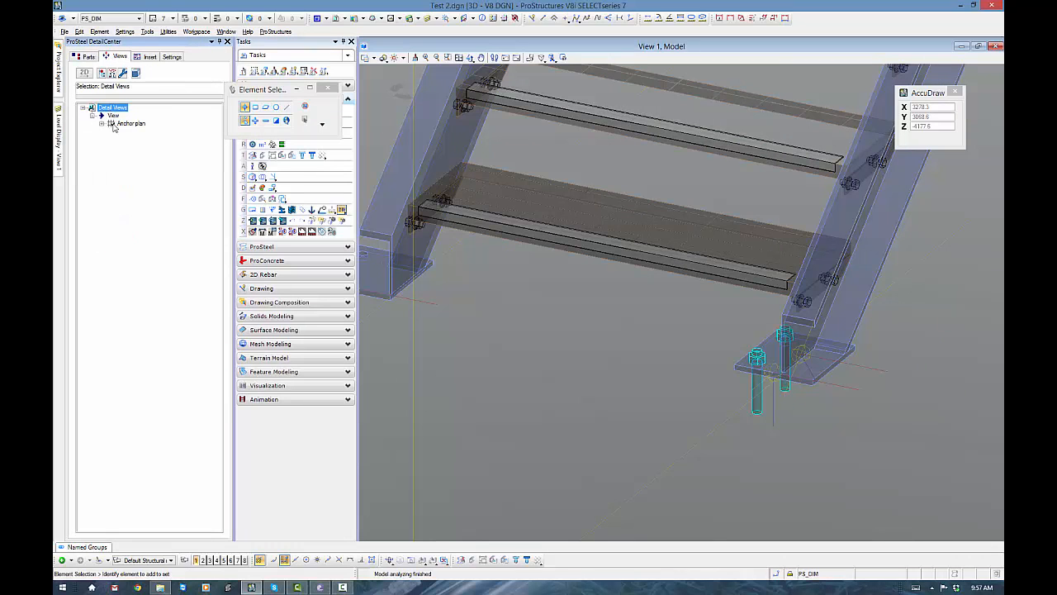
{"action": "left_click", "coordinate": [131, 123]}
{"action": "right_click", "coordinate": [131, 124]}
{"action": "left_click", "coordinate": [157, 145]}
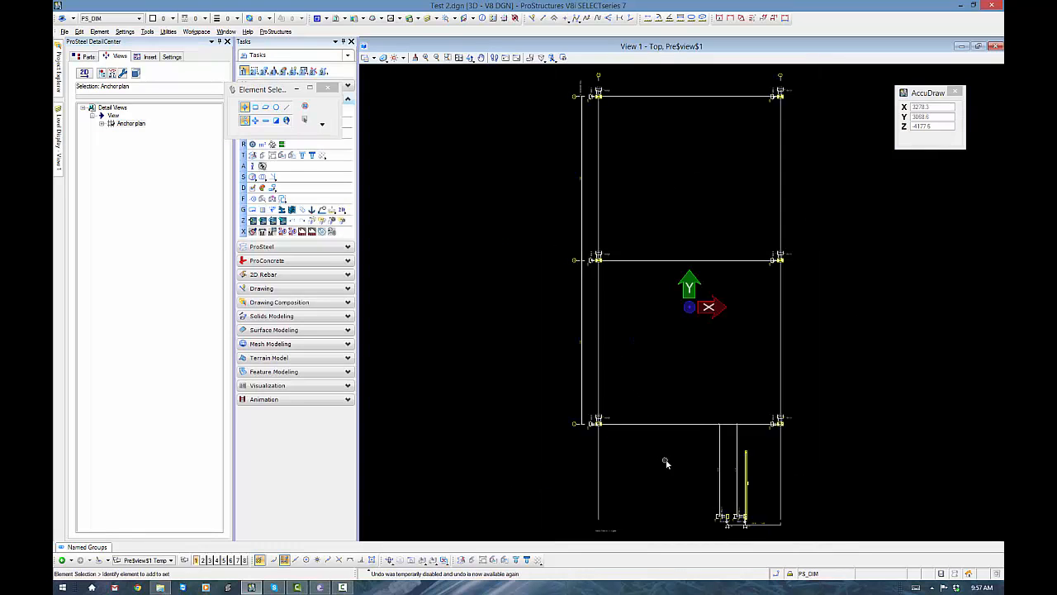
- Examine both stair base plates in the anchor plan preview, comparing their dimensions, hole labels and whether the attached stringer is drawn
{"action": "middle_click_drag", "start_coordinate": [667, 460], "coordinate": [547, 316]}
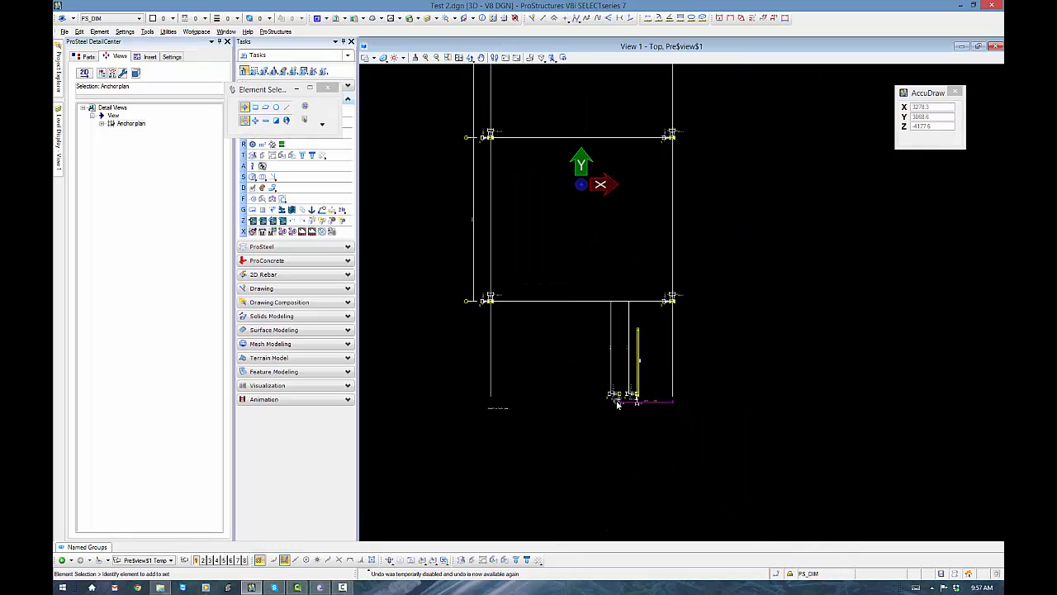
{"action": "scroll", "coordinate": [618, 401], "scroll_direction": "up", "scroll_amount": 8}
{"action": "middle_click_drag", "start_coordinate": [693, 402], "coordinate": [591, 412]}
{"action": "scroll", "coordinate": [594, 409], "scroll_direction": "down", "scroll_amount": 2}
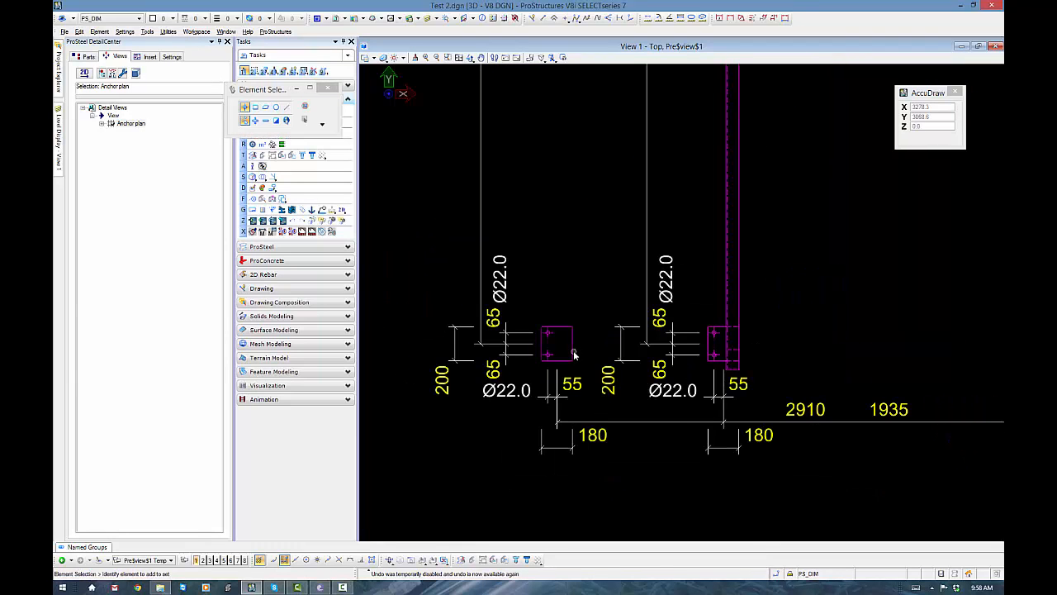
{"action": "left_click_drag", "start_coordinate": [527, 307], "coordinate": [595, 387]}
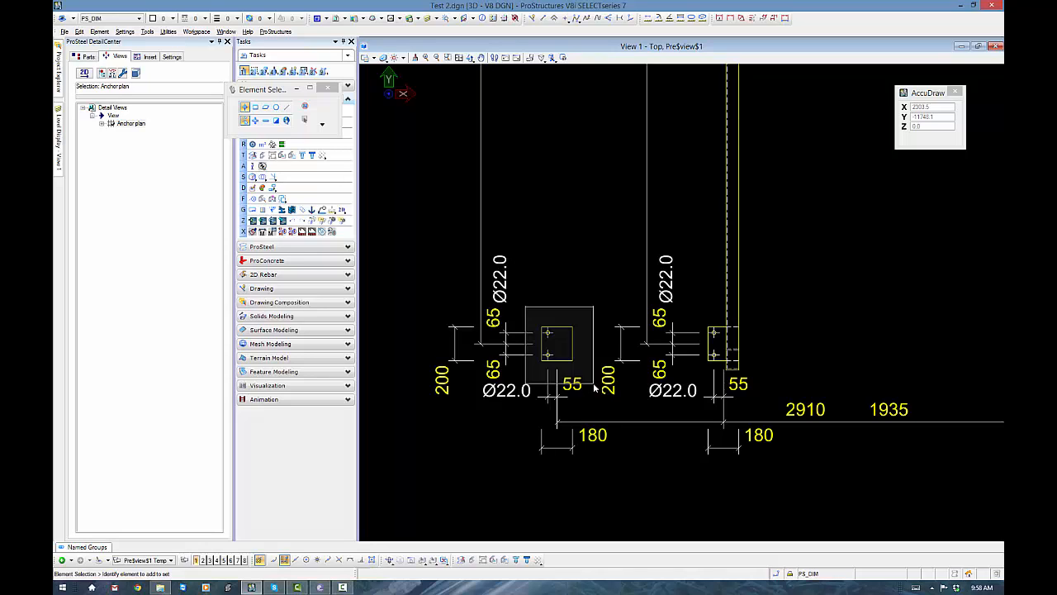
{"action": "left_click_drag", "start_coordinate": [594, 383], "coordinate": [574, 307]}
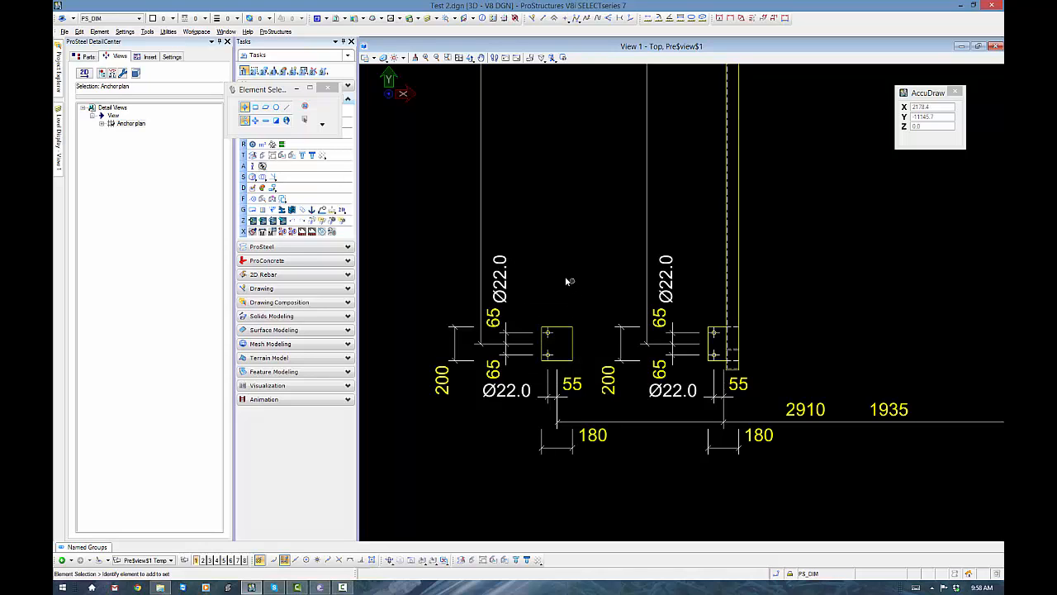
{"action": "left_click_drag", "start_coordinate": [544, 87], "coordinate": [570, 371]}
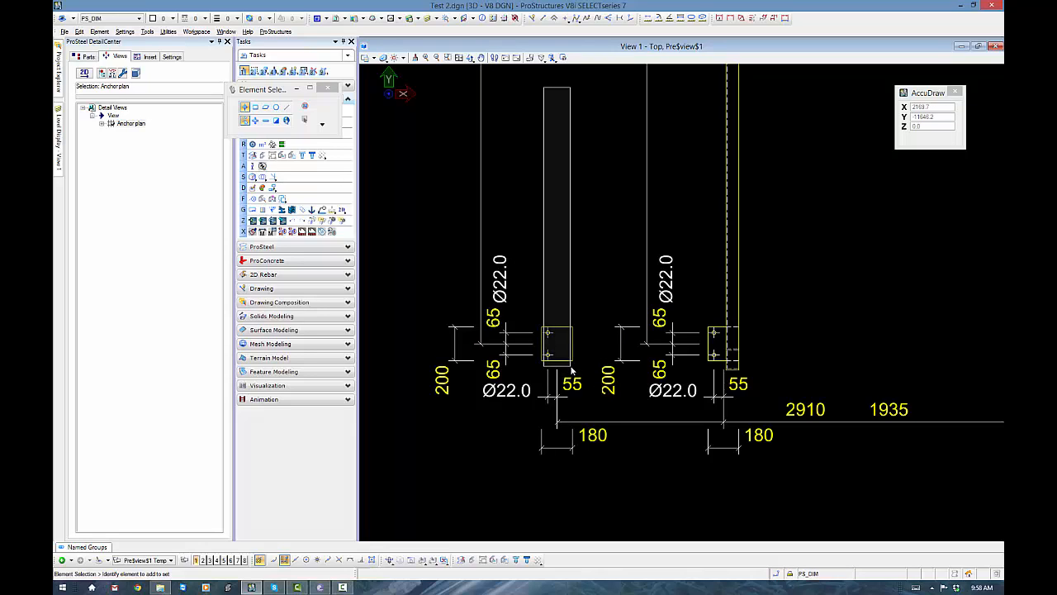
{"action": "left_click_drag", "start_coordinate": [572, 360], "coordinate": [567, 223]}
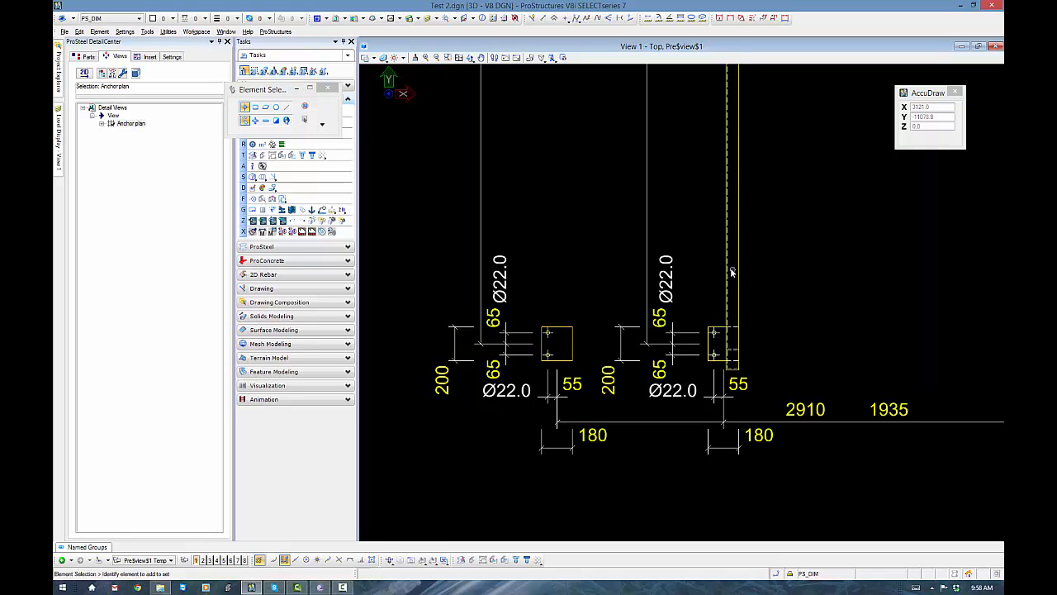
- Leave the anchor plan preview and add a manual link between the copied stair base plate and its stringer in the model
{"action": "left_click", "coordinate": [229, 41]}
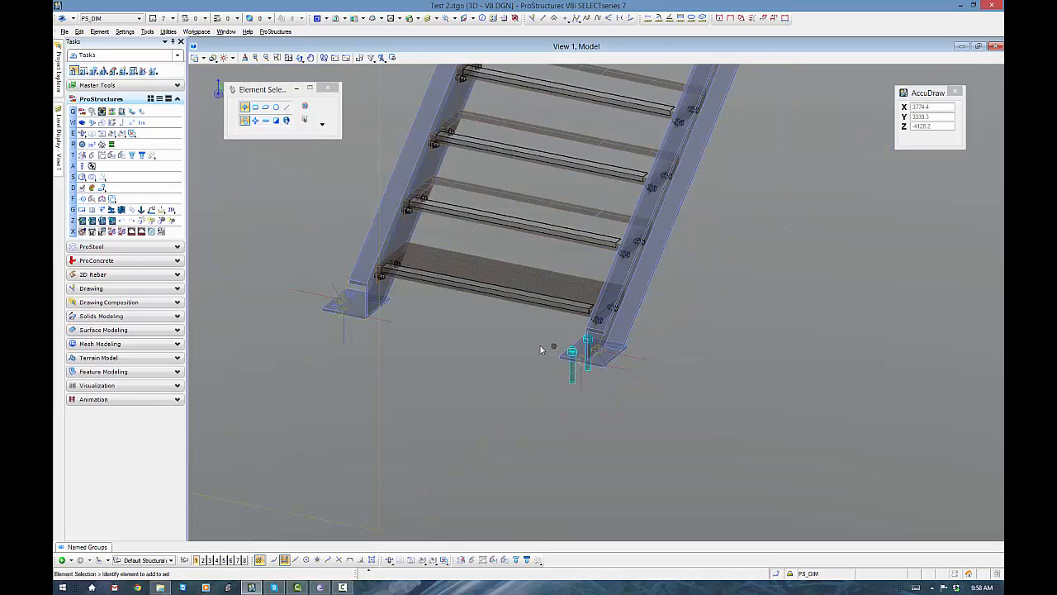
{"action": "middle_click_drag", "start_coordinate": [396, 338], "coordinate": [483, 373]}
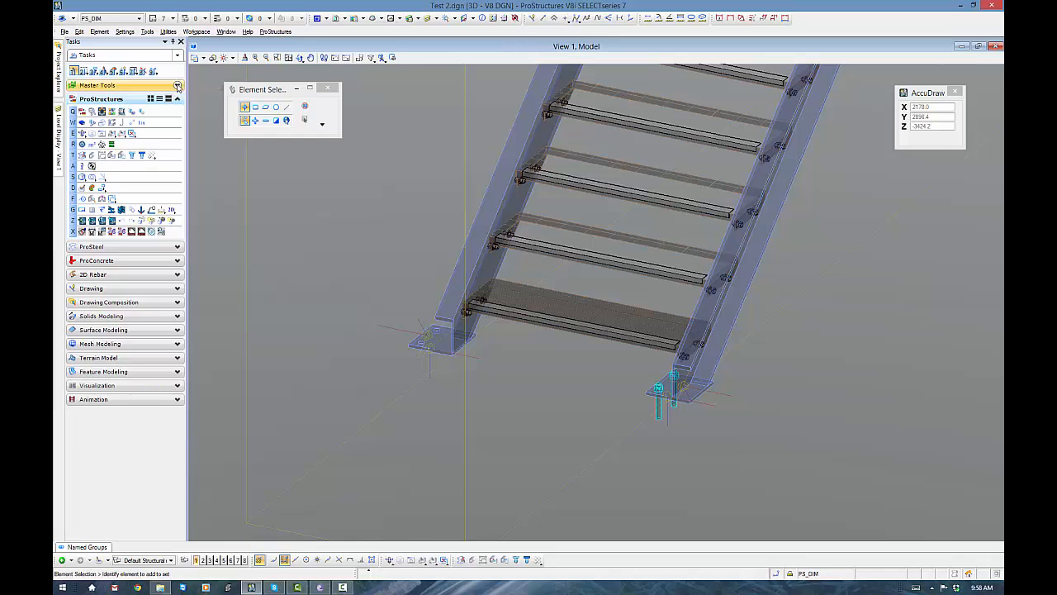
{"action": "left_click", "coordinate": [177, 85]}
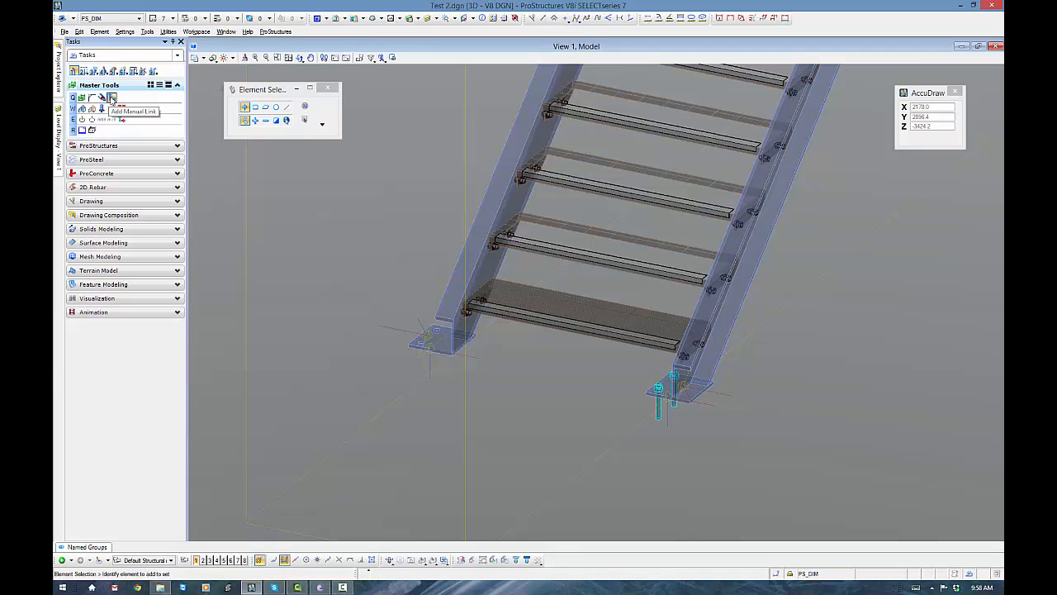
{"action": "left_click", "coordinate": [112, 98]}
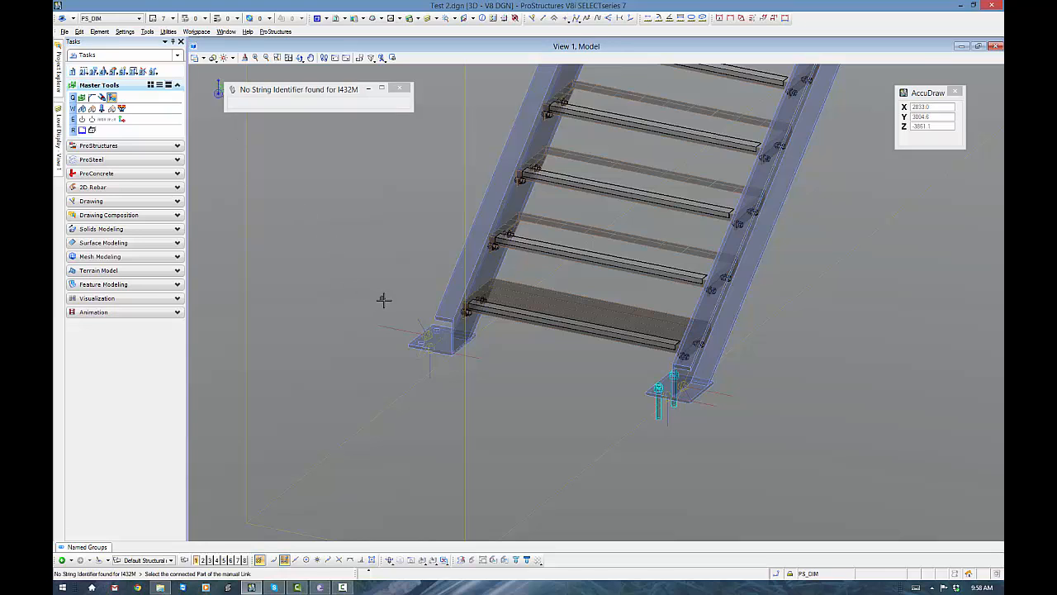
{"action": "left_click", "coordinate": [442, 353]}
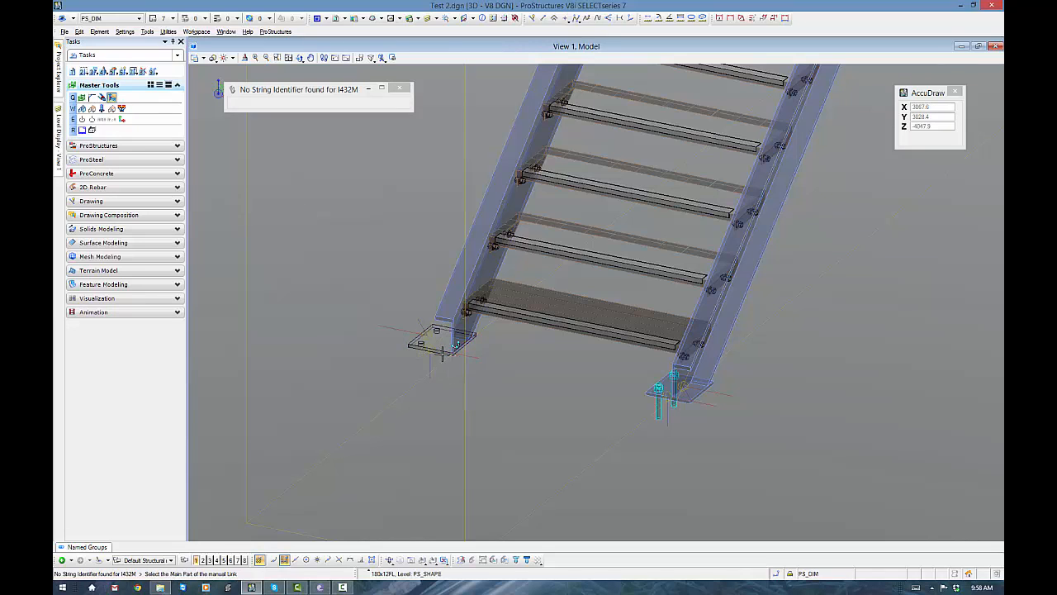
{"action": "left_click", "coordinate": [435, 315]}
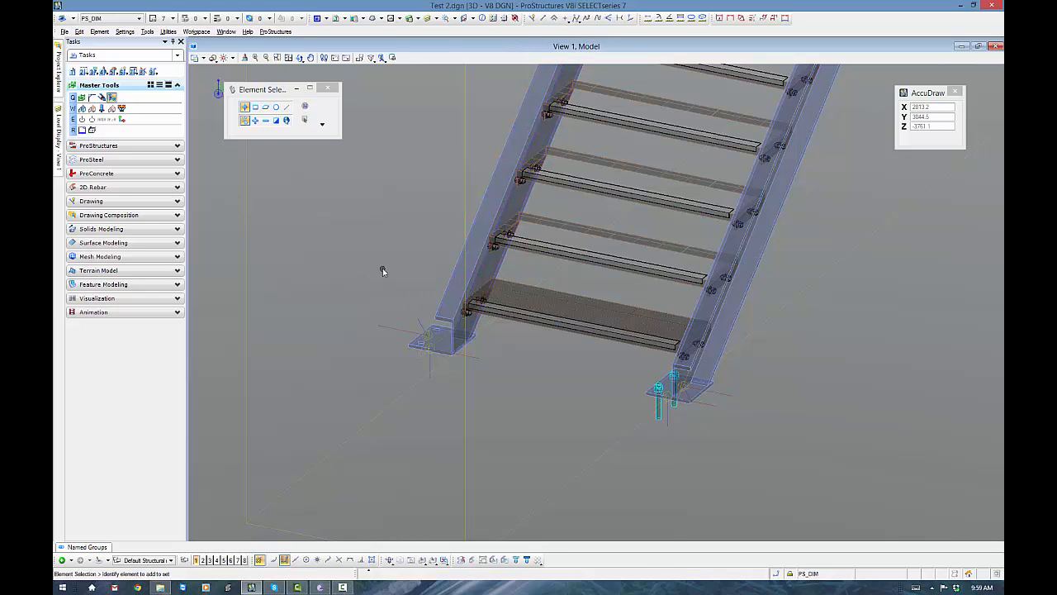
- Reopen the ProSteel DetailCenter in standard mode and generate a new preview of the Anchor plan view
{"action": "left_click", "coordinate": [97, 159]}
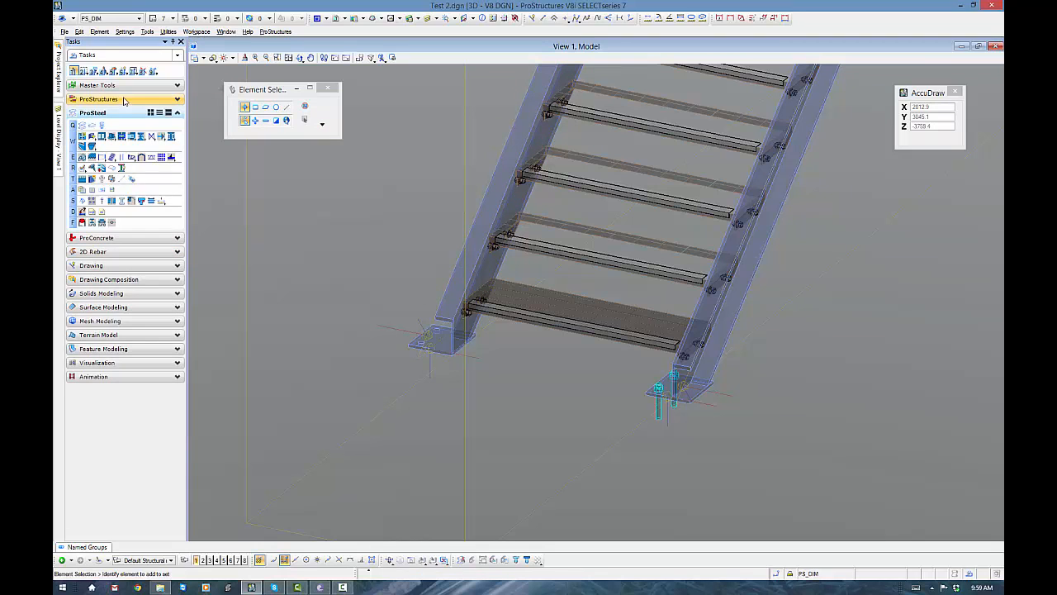
{"action": "left_click", "coordinate": [124, 99]}
{"action": "left_click", "coordinate": [172, 211]}
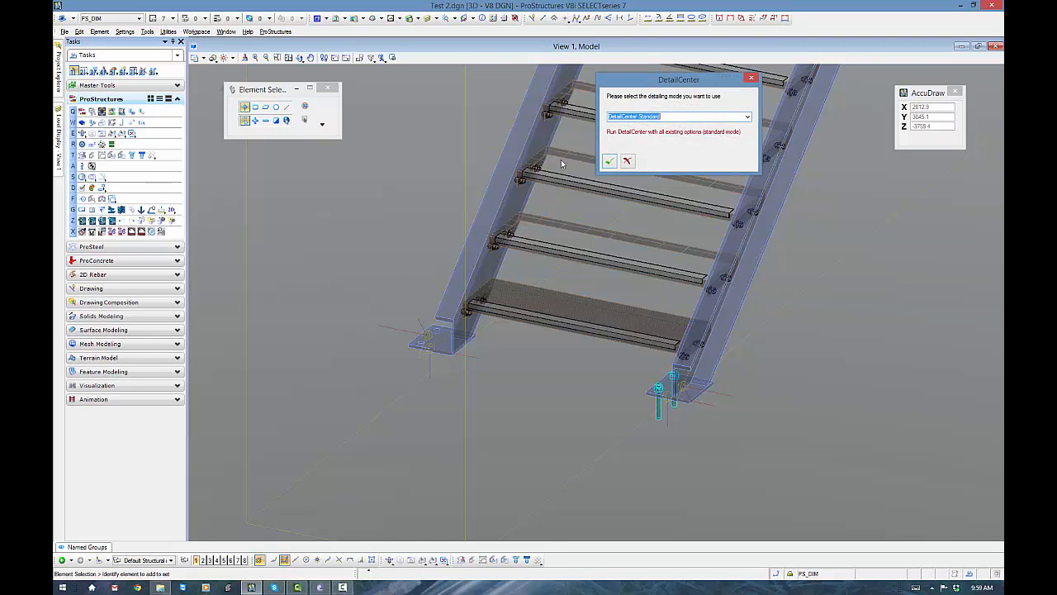
{"action": "left_click", "coordinate": [612, 163]}
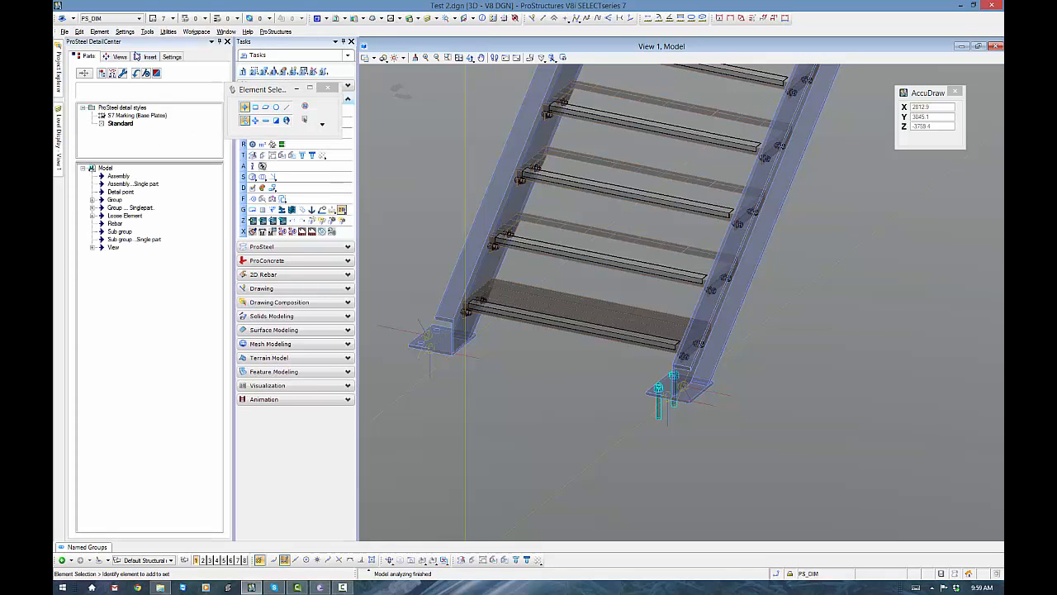
{"action": "left_click", "coordinate": [119, 57]}
{"action": "left_click", "coordinate": [92, 116]}
{"action": "left_click", "coordinate": [128, 124]}
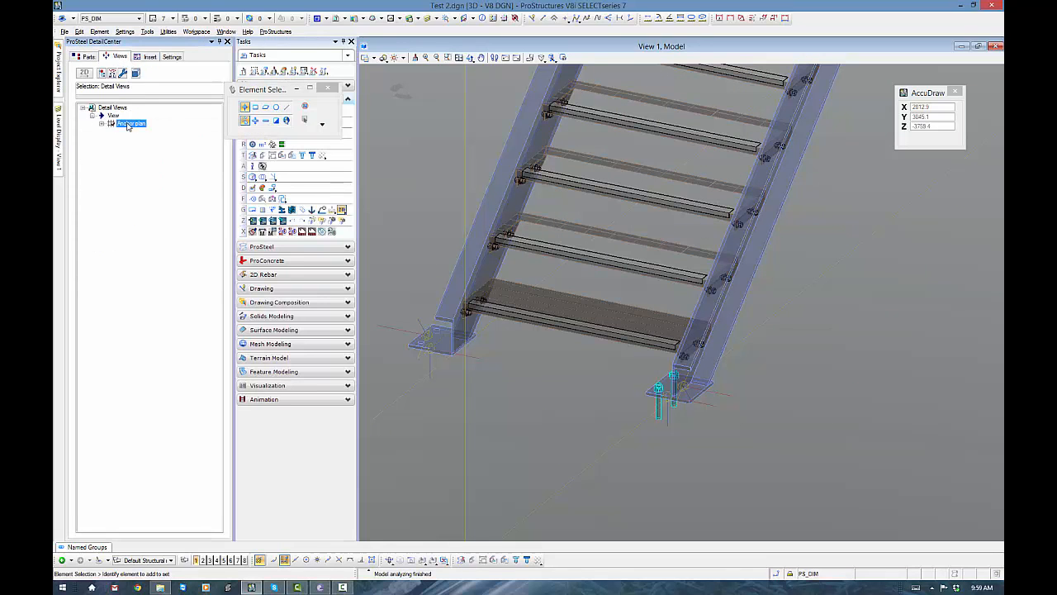
{"action": "right_click", "coordinate": [128, 125]}
{"action": "left_click", "coordinate": [152, 144]}
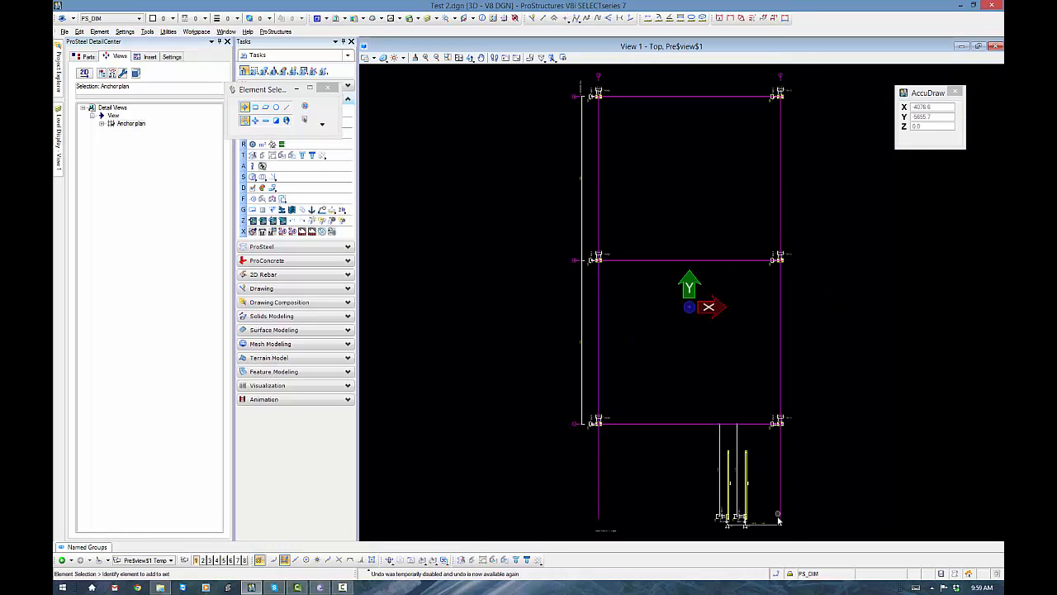
- Check in the preview whether both stair base plates are shown with their stringers and dimensions, and close the DetailCenter
{"action": "scroll", "coordinate": [751, 525], "scroll_direction": "up", "scroll_amount": 3}
{"action": "scroll", "coordinate": [746, 524], "scroll_direction": "up", "scroll_amount": 1}
{"action": "middle_click_drag", "start_coordinate": [664, 500], "coordinate": [835, 417]}
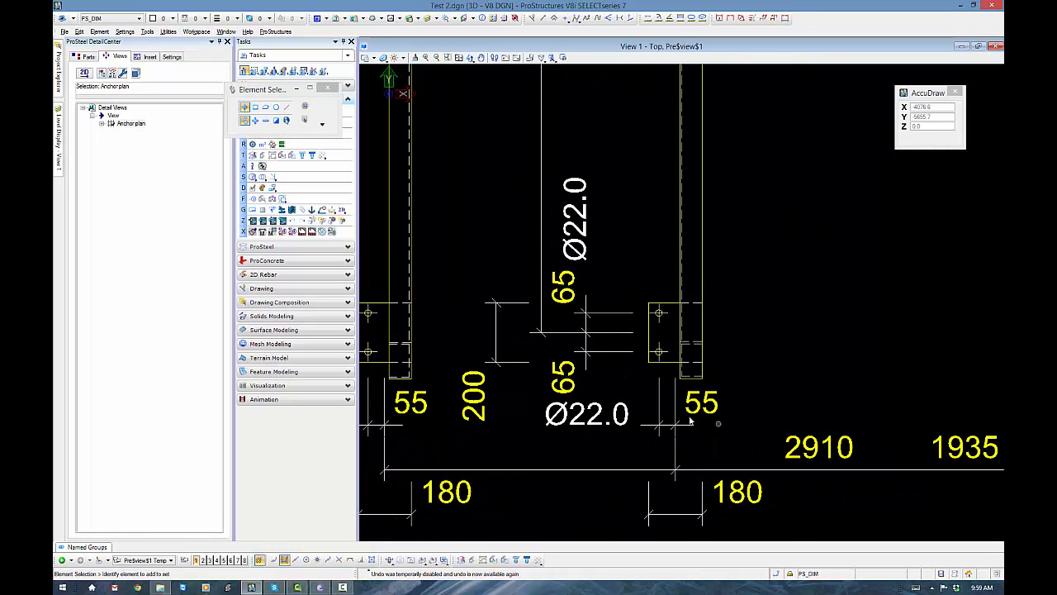
{"action": "scroll", "coordinate": [669, 417], "scroll_direction": "down", "scroll_amount": 1}
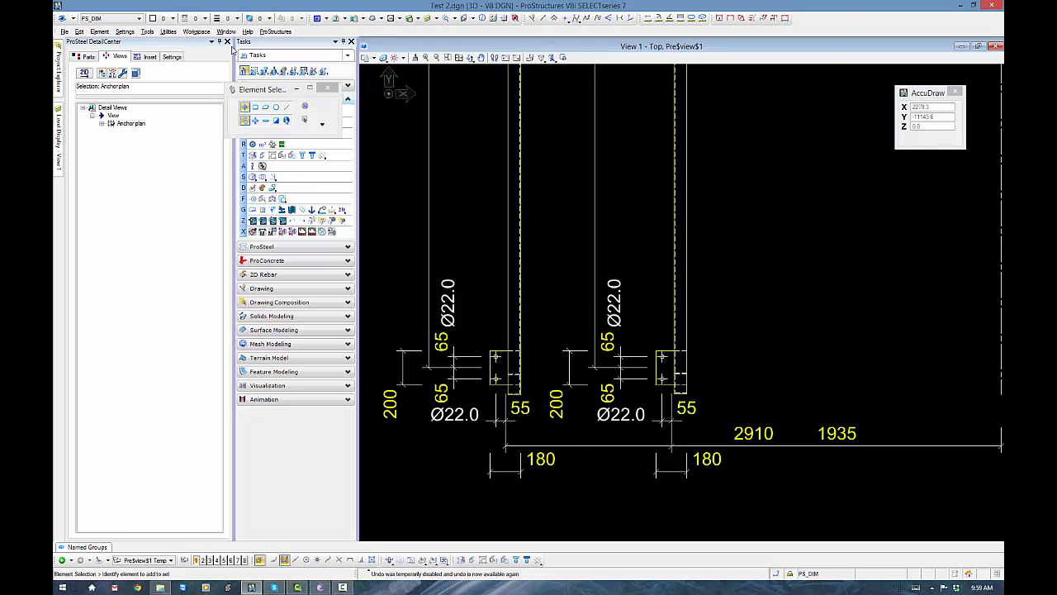
{"action": "left_click", "coordinate": [228, 41]}
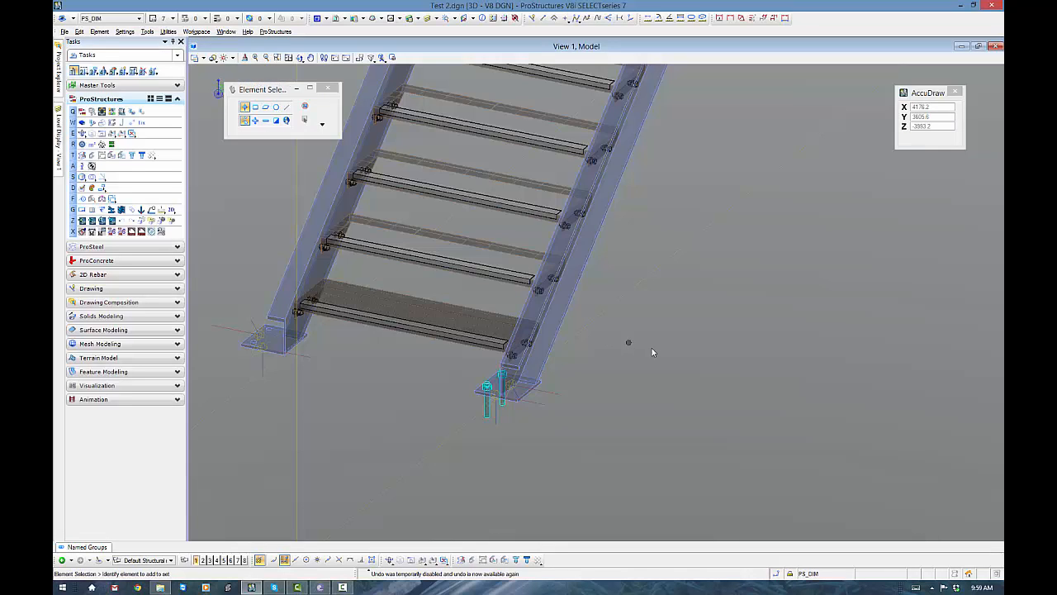
- Set up a straight ProSteel shape of class AS_SHS_C350, size 75x3.5SHS, with its insertion point at the section centre
{"action": "middle_click_drag", "start_coordinate": [652, 353], "coordinate": [571, 314]}
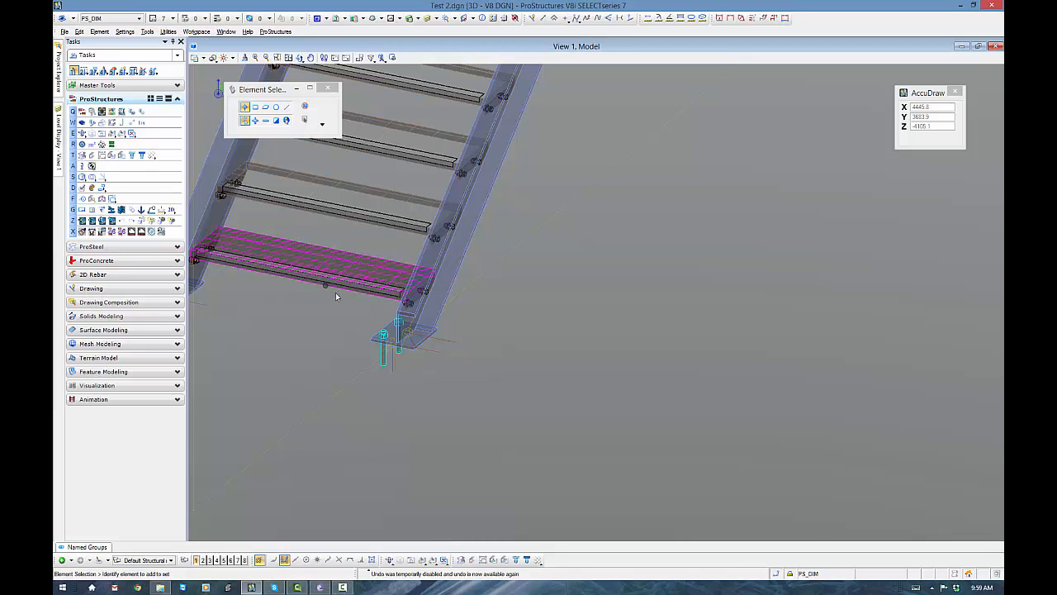
{"action": "left_click", "coordinate": [114, 247]}
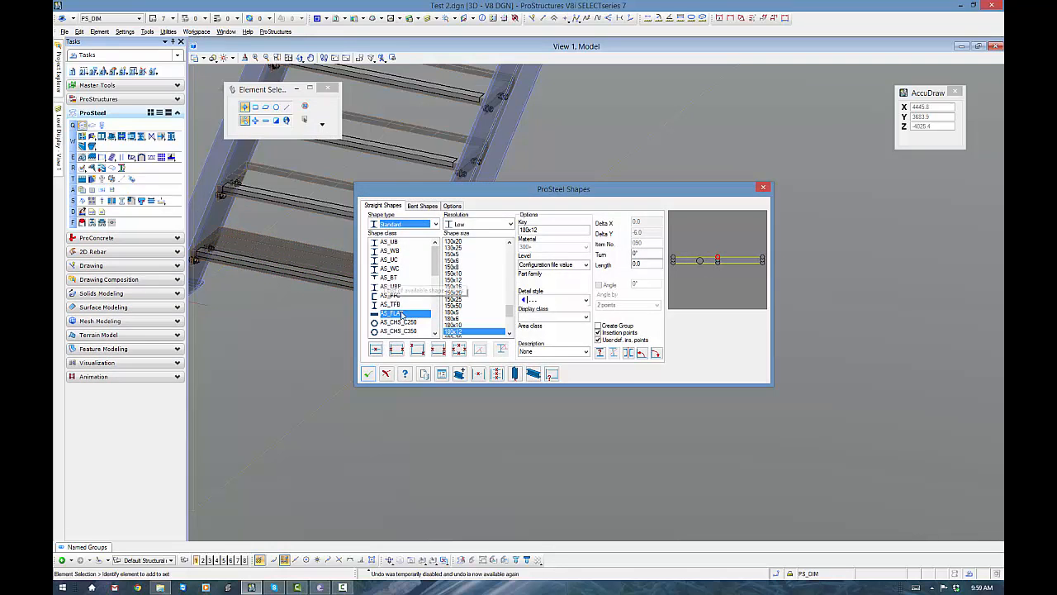
{"action": "left_click_drag", "start_coordinate": [437, 270], "coordinate": [441, 302]}
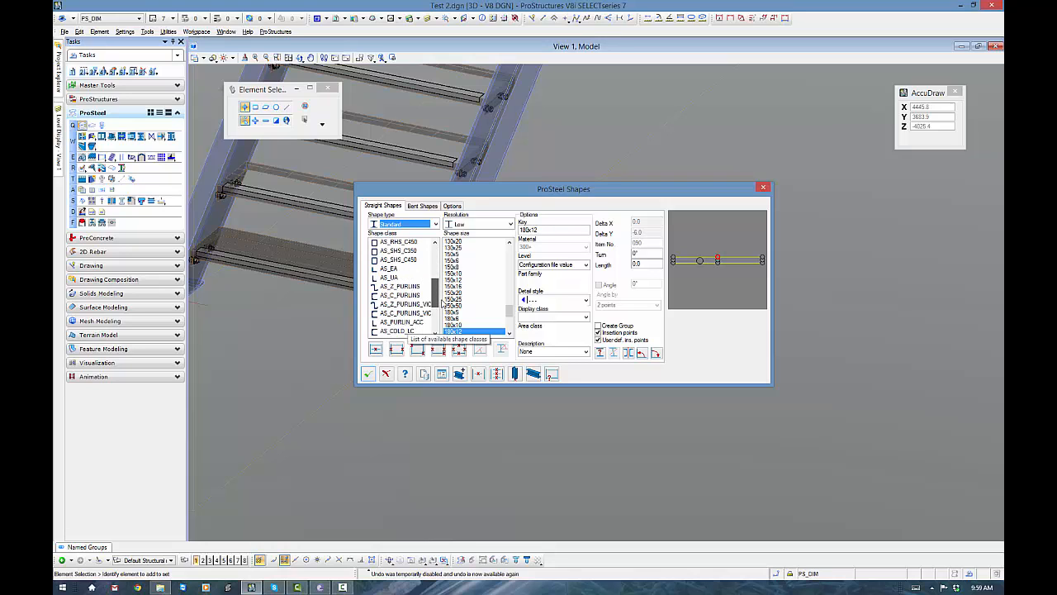
{"action": "scroll", "coordinate": [417, 285], "scroll_direction": "up", "scroll_amount": 1}
{"action": "left_click", "coordinate": [400, 269]}
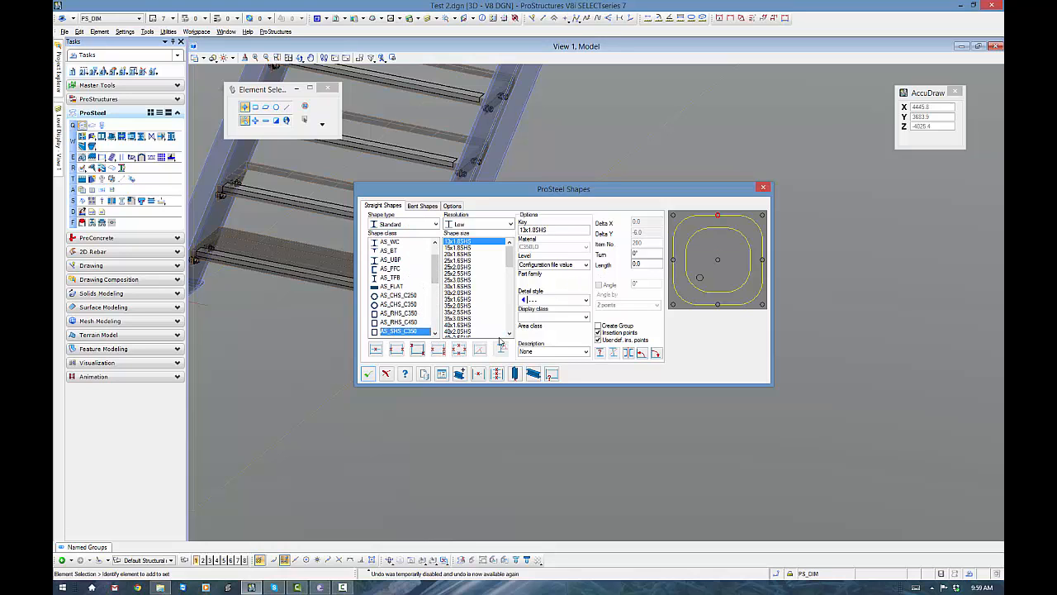
{"action": "left_click_drag", "start_coordinate": [509, 257], "coordinate": [523, 299]}
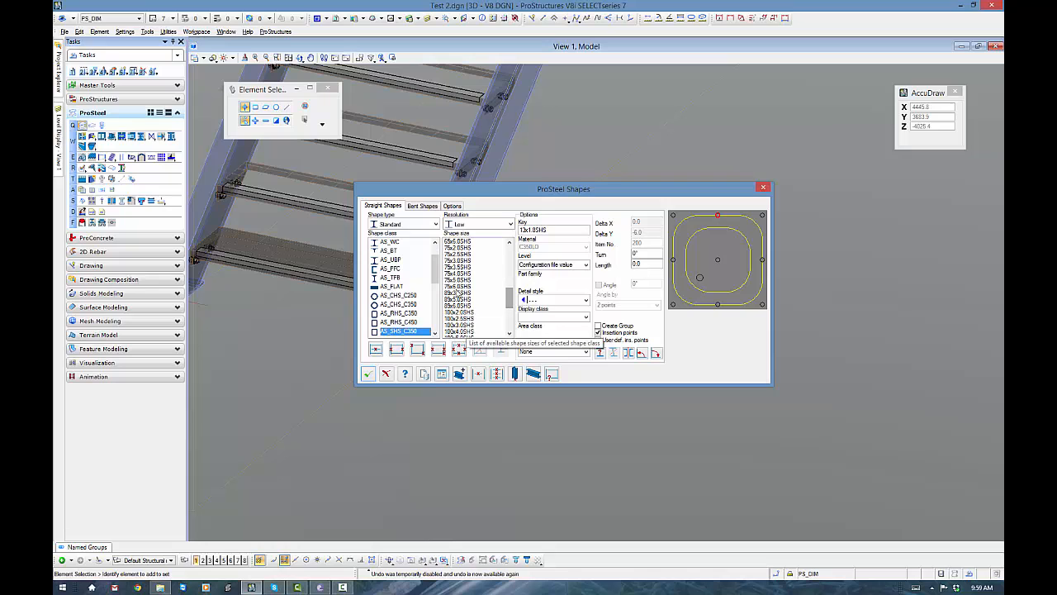
{"action": "left_click", "coordinate": [458, 268]}
{"action": "left_click", "coordinate": [718, 259]}
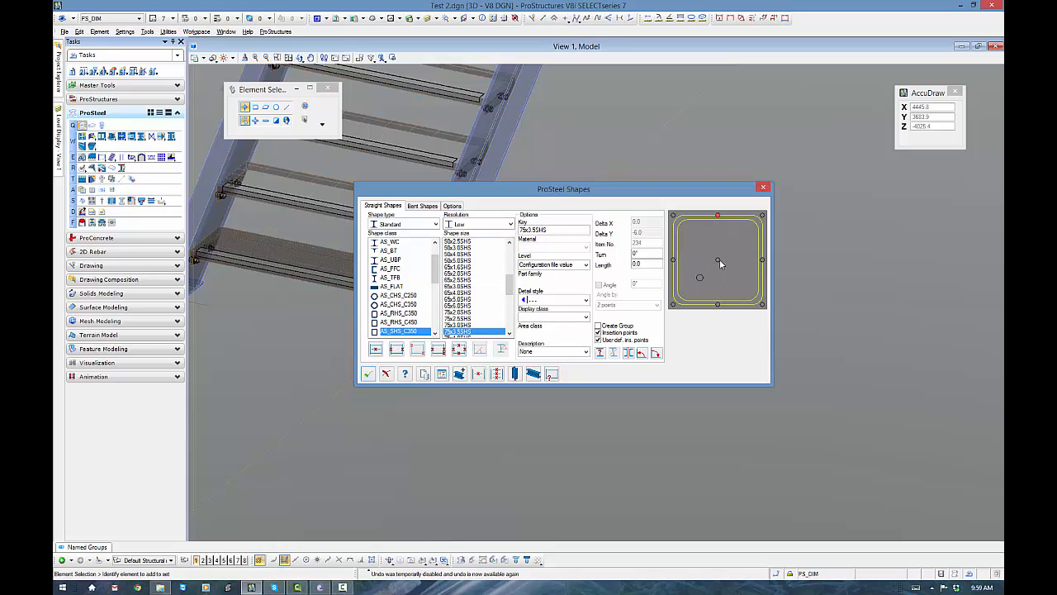
- Insert the square hollow section as a vertical column about 650 mm tall beside the stair, using two points
{"action": "left_click", "coordinate": [397, 350]}
{"action": "left_click", "coordinate": [703, 350]}
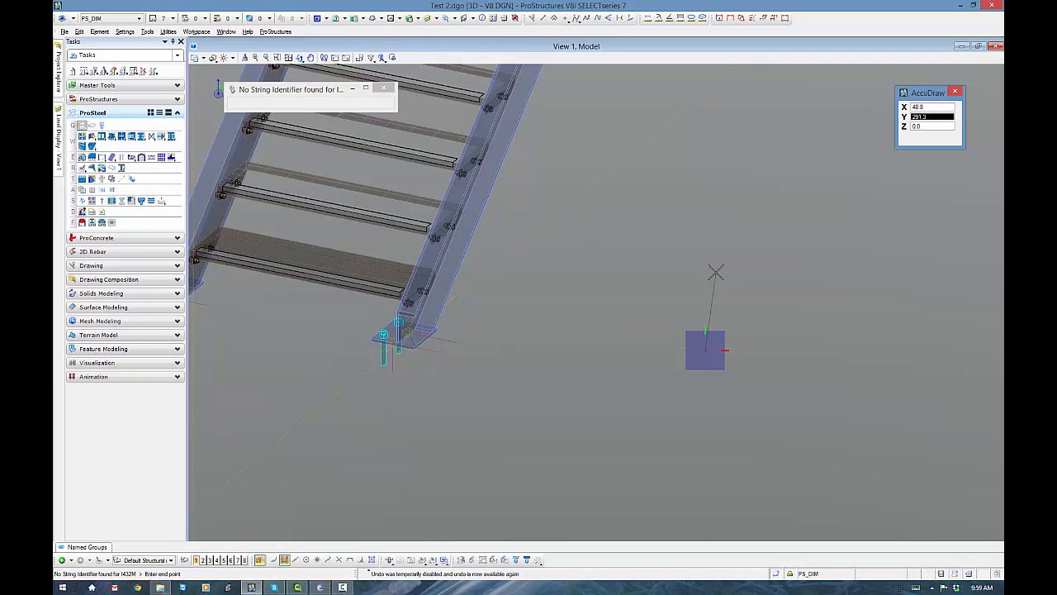
{"action": "left_click", "coordinate": [699, 181]}
{"action": "right_click", "coordinate": [745, 380]}
{"action": "right_click", "coordinate": [746, 380]}
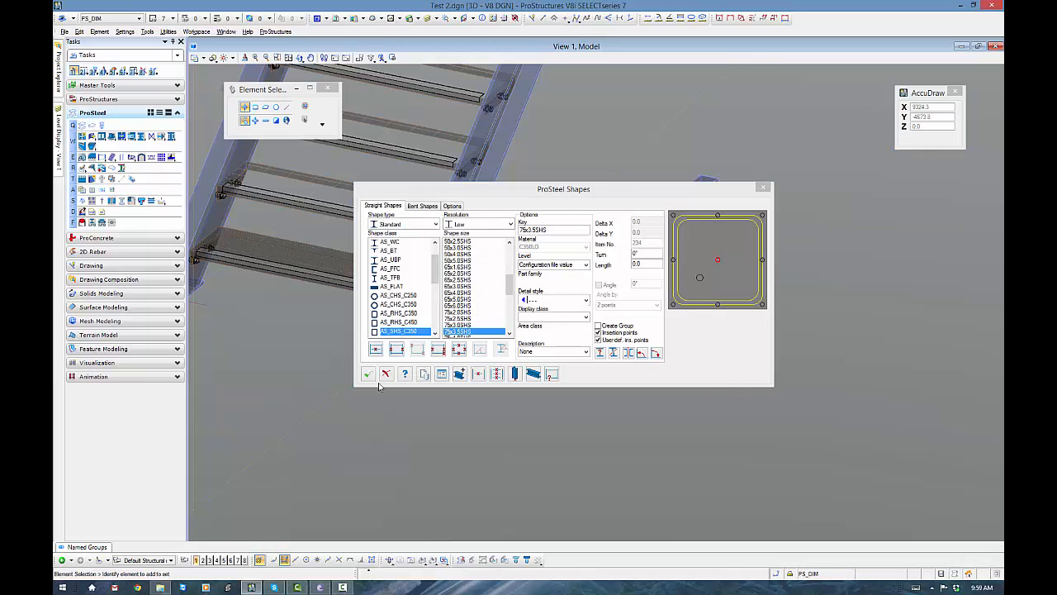
{"action": "left_click", "coordinate": [366, 377]}
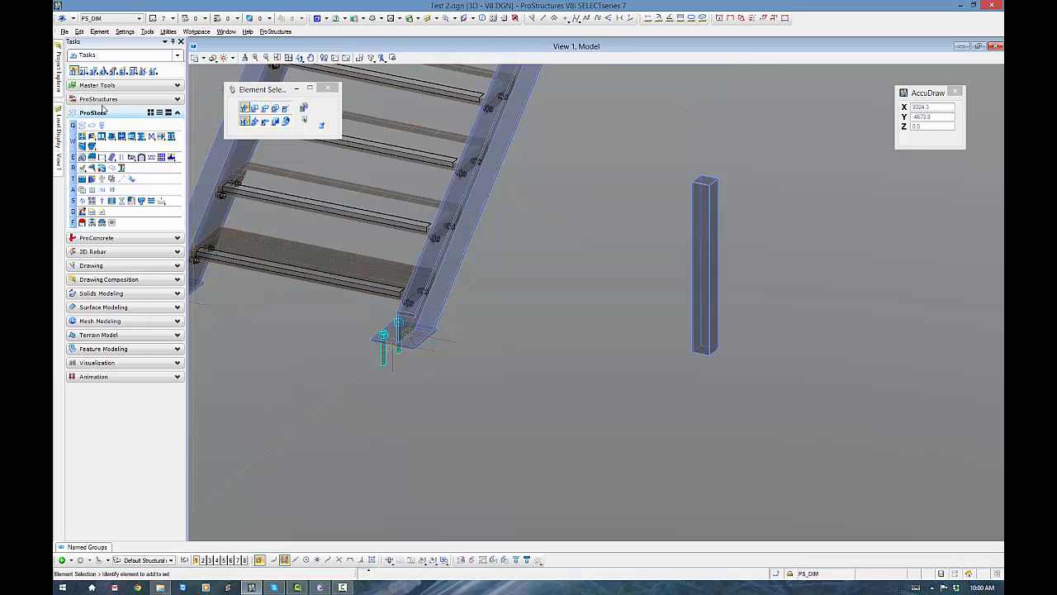
- Add a DSTV base plate to the foot of the new column using the SHS75 - 2 Bolt template from Hollow Sections SHS
{"action": "left_click", "coordinate": [101, 137]}
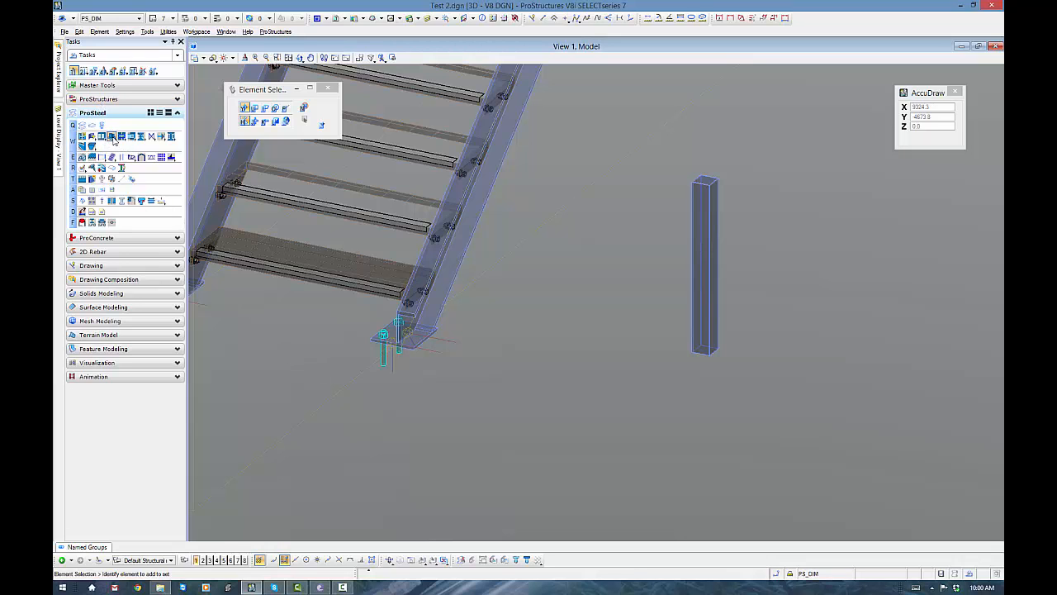
{"action": "left_click", "coordinate": [707, 363]}
{"action": "left_click", "coordinate": [315, 360]}
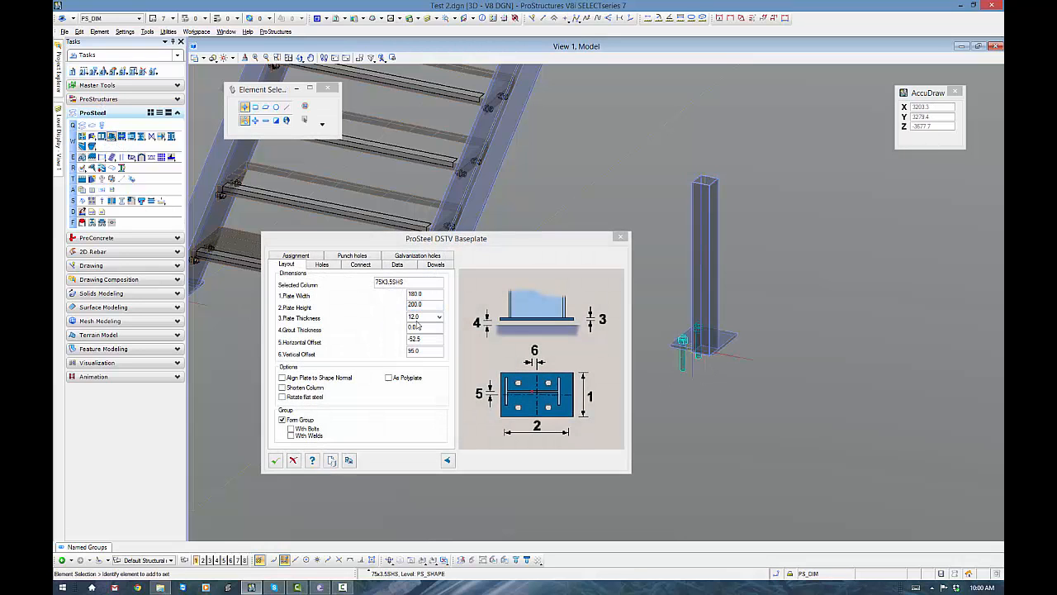
{"action": "left_click", "coordinate": [331, 460]}
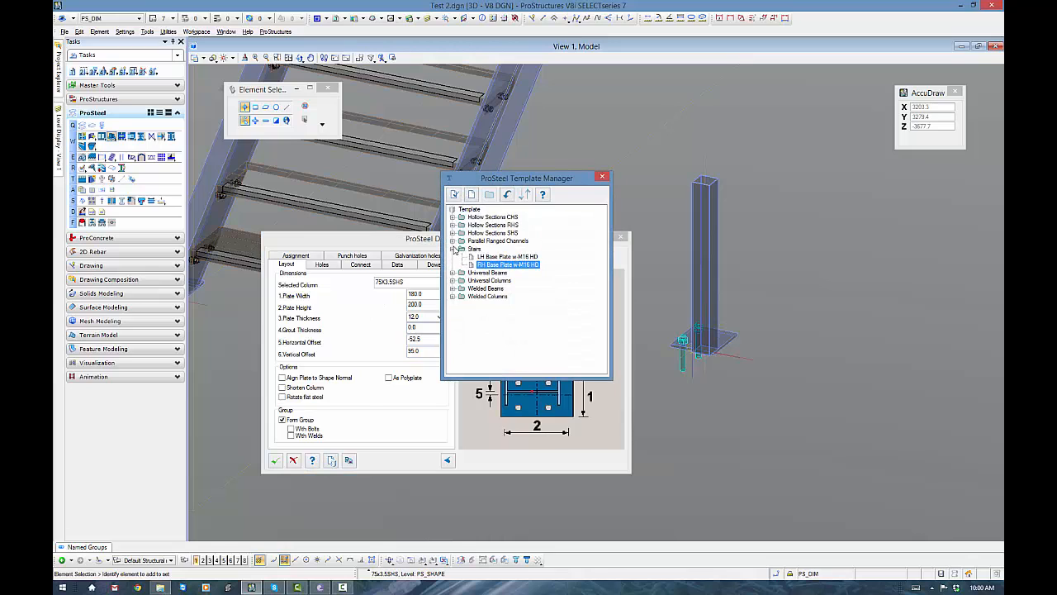
{"action": "left_click", "coordinate": [453, 249]}
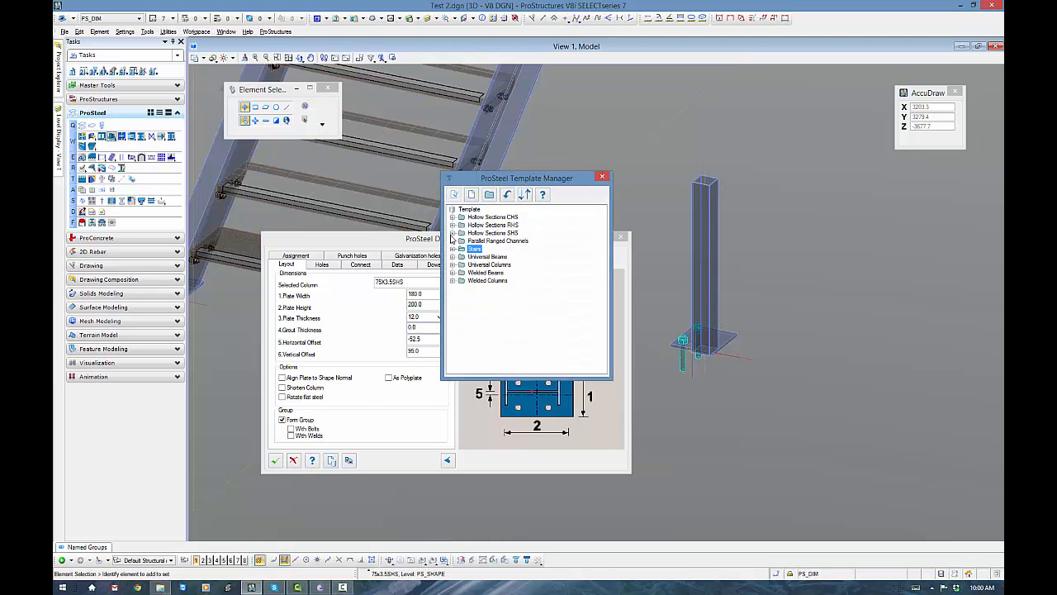
{"action": "left_click", "coordinate": [452, 233]}
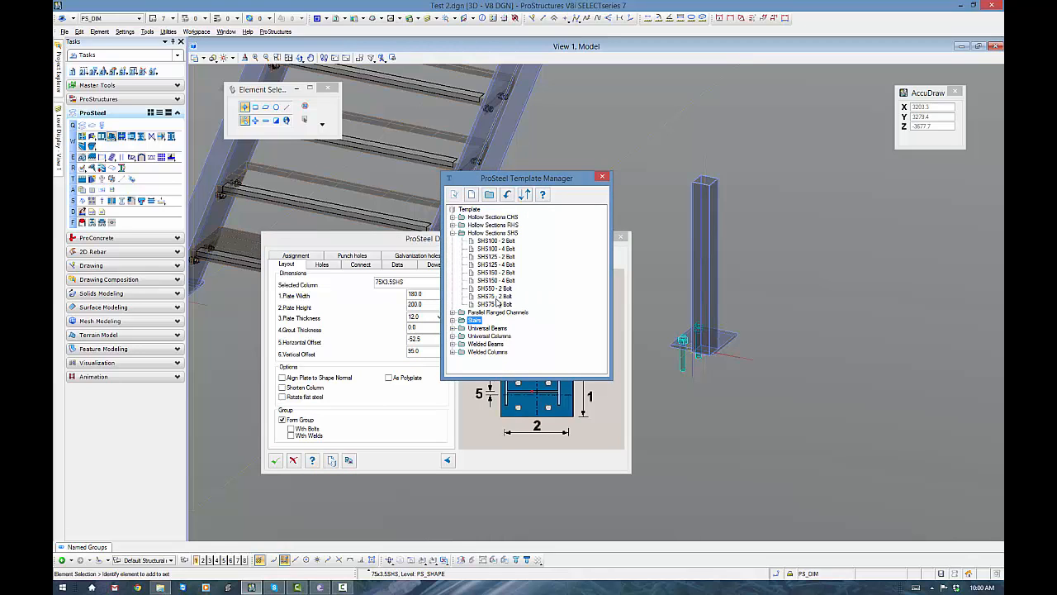
{"action": "double_click", "coordinate": [492, 303]}
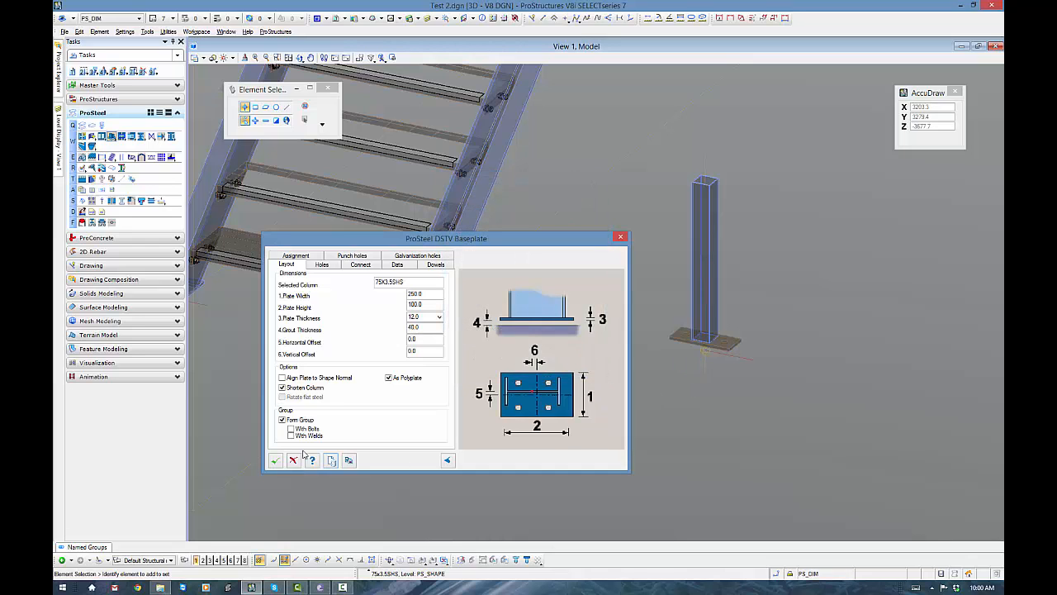
{"action": "left_click", "coordinate": [275, 460]}
- Inspect the new column's base plate and bolt holes up close, and compare its setup with the stair base plates
{"action": "scroll", "coordinate": [727, 355], "scroll_direction": "up", "scroll_amount": 6}
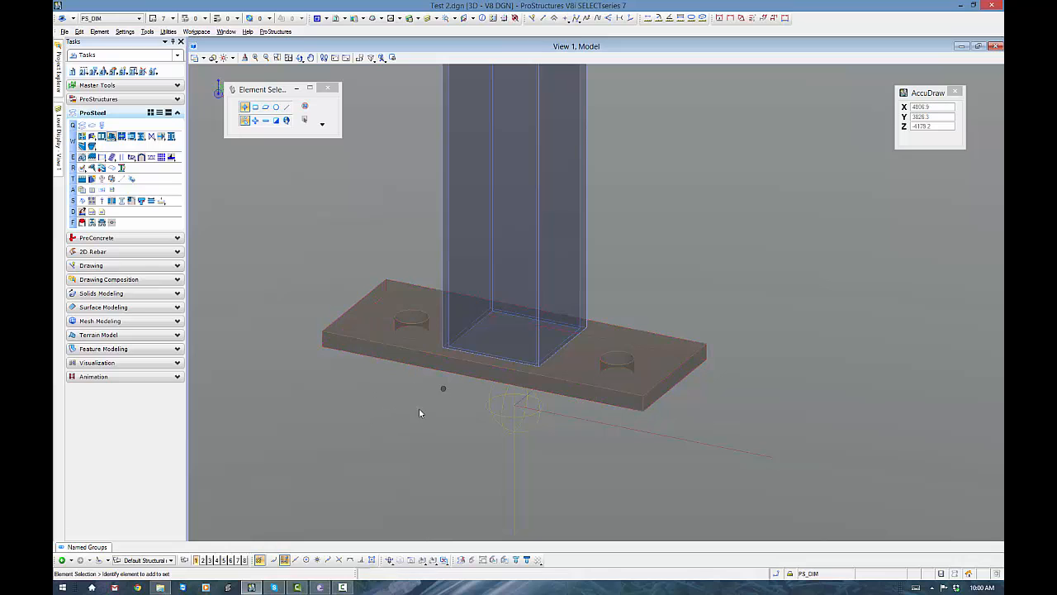
{"action": "left_click_drag", "start_coordinate": [444, 385], "coordinate": [349, 481]}
{"action": "left_click", "coordinate": [442, 373]}
{"action": "scroll", "coordinate": [410, 437], "scroll_direction": "down", "scroll_amount": 5}
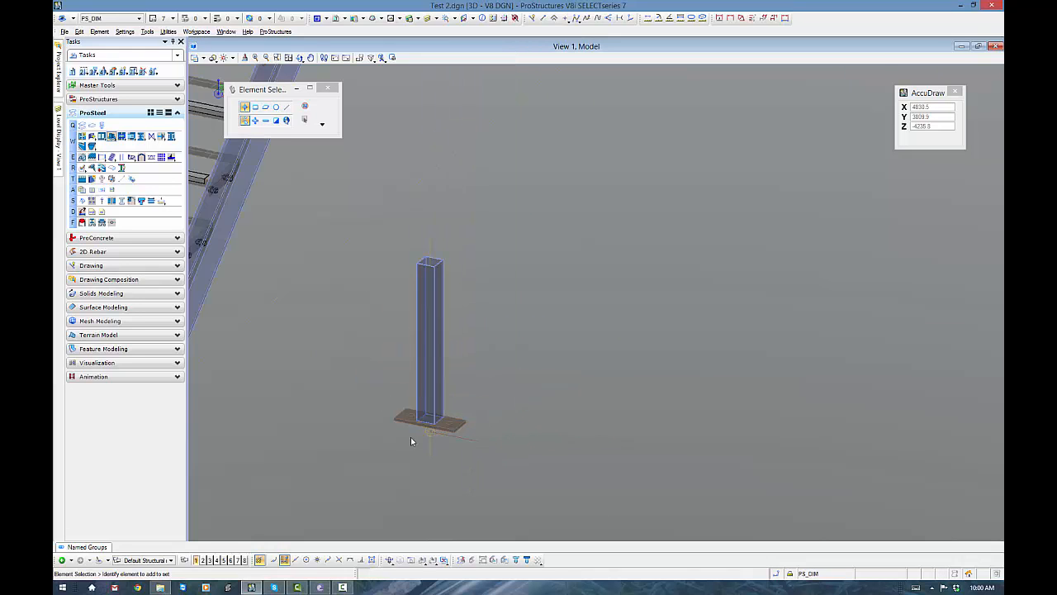
{"action": "middle_click_drag", "start_coordinate": [411, 437], "coordinate": [537, 418]}
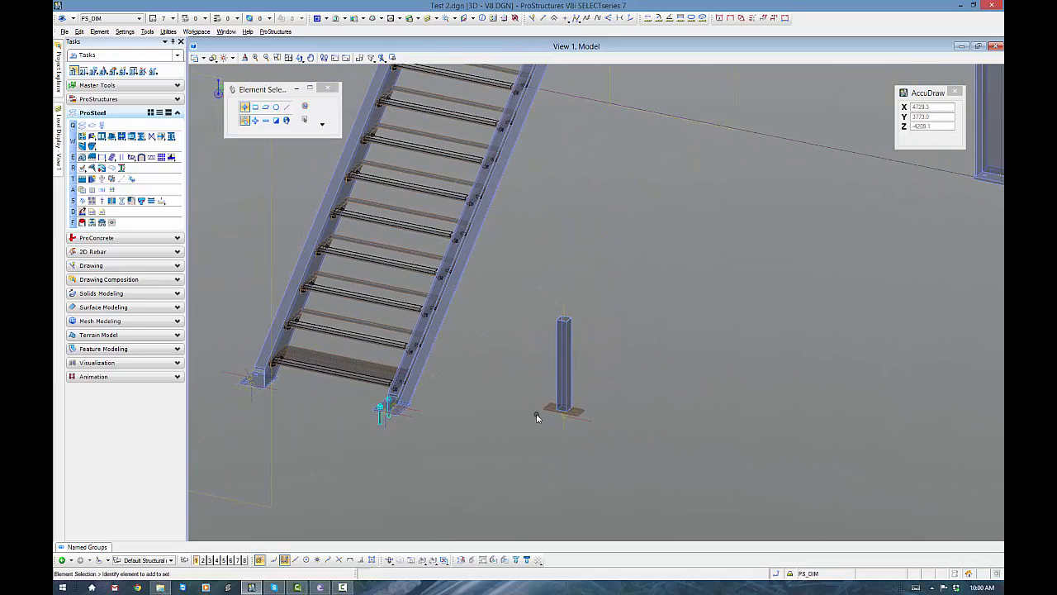